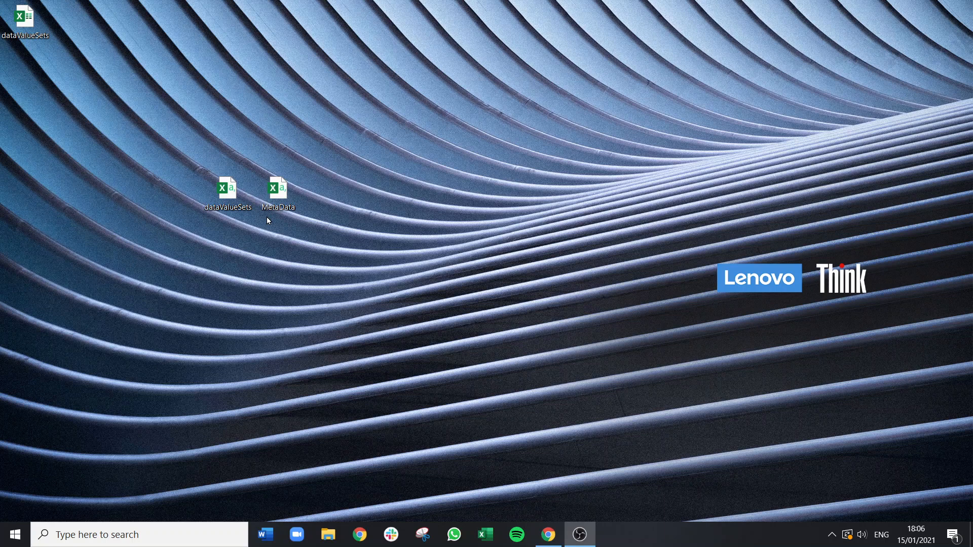
Open the dataValueSets CSV file from the desktop and autofit its columns to their contents
left_click(231, 190)
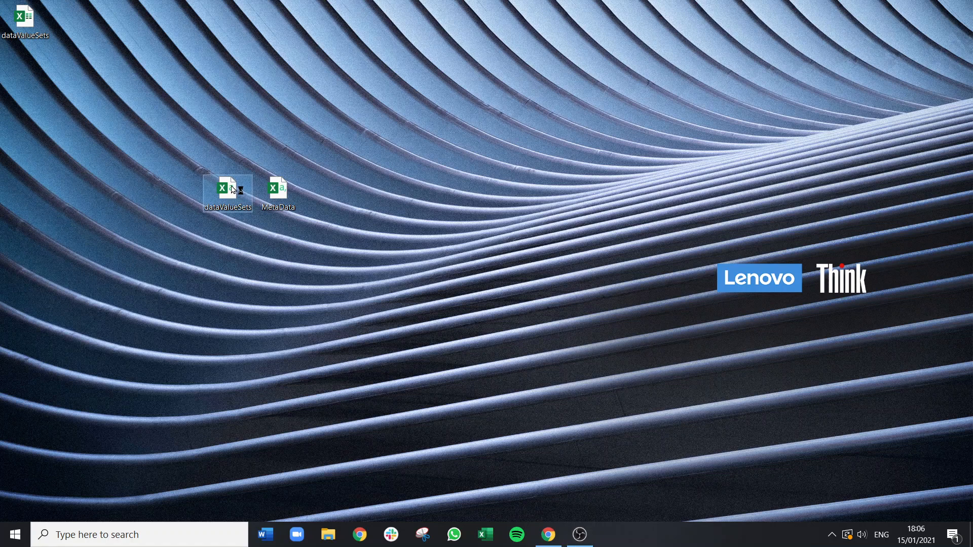
double_click(232, 189)
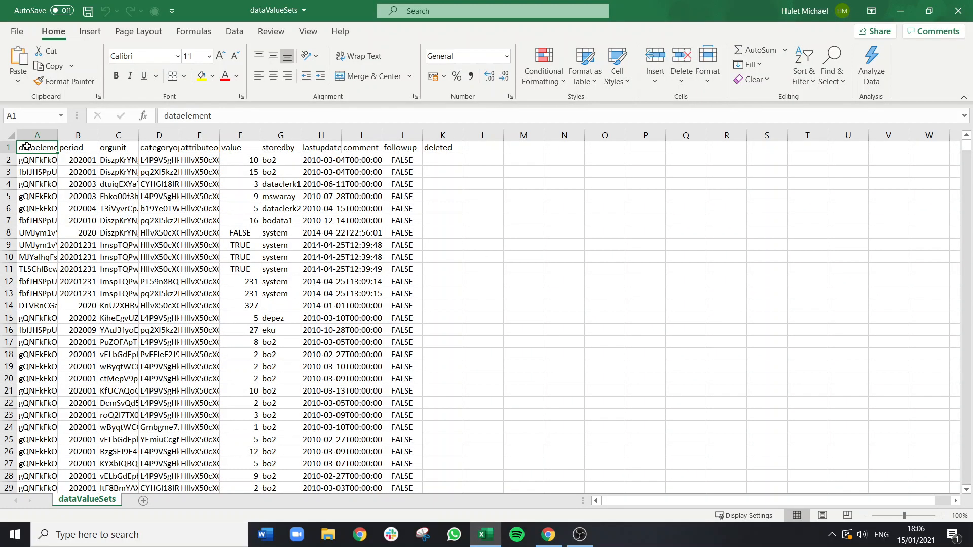
left_click_drag(38, 133, 383, 132)
double_click(384, 132)
left_click(223, 194)
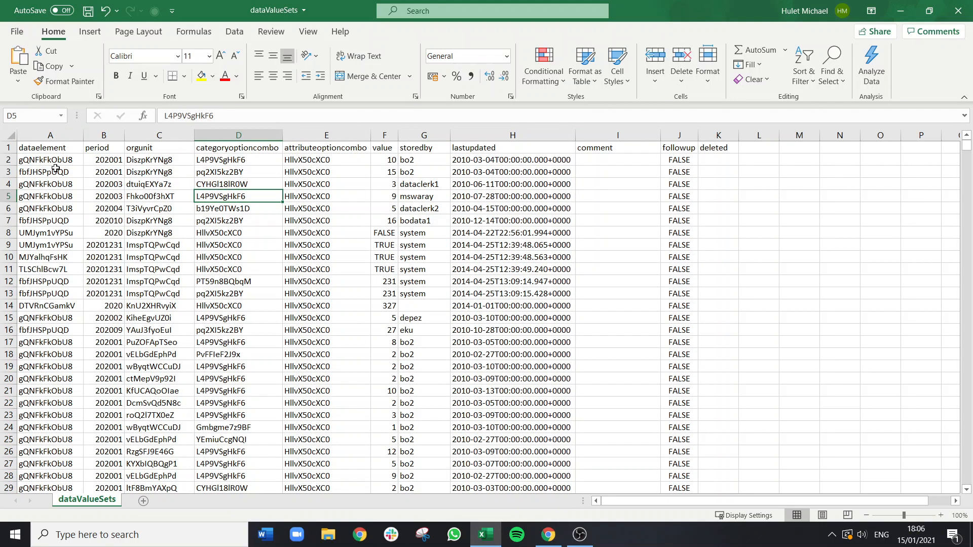
Create a PivotTable on a new worksheet from the entire dataValueSets table, range A1:K46144
scroll(48, 189, "down", 7)
scroll(65, 179, "up", 7)
left_click(154, 238)
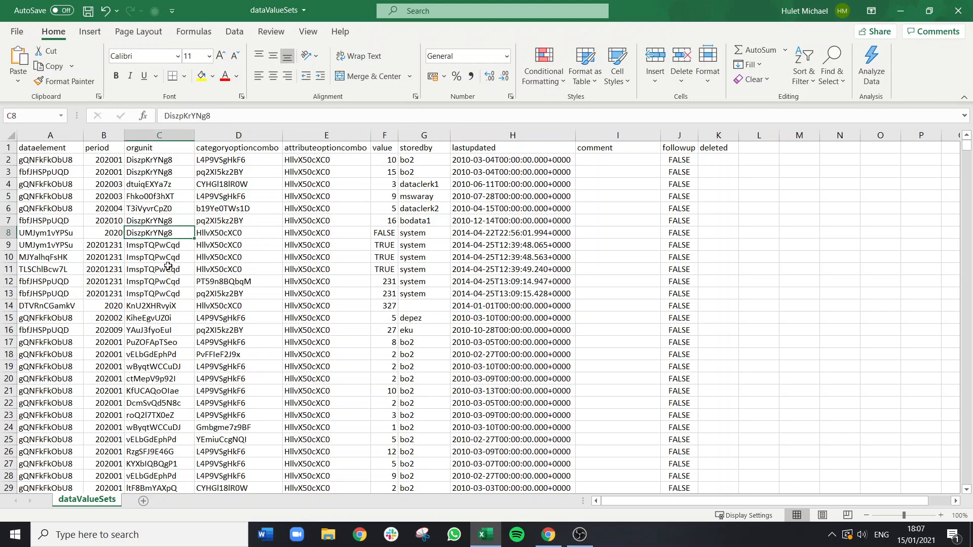
key("ctrl+a")
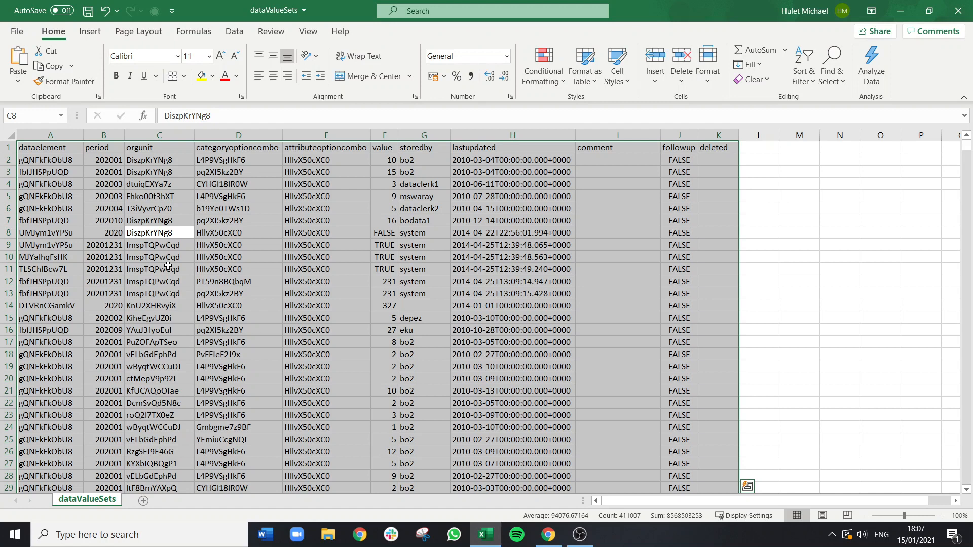
left_click(89, 33)
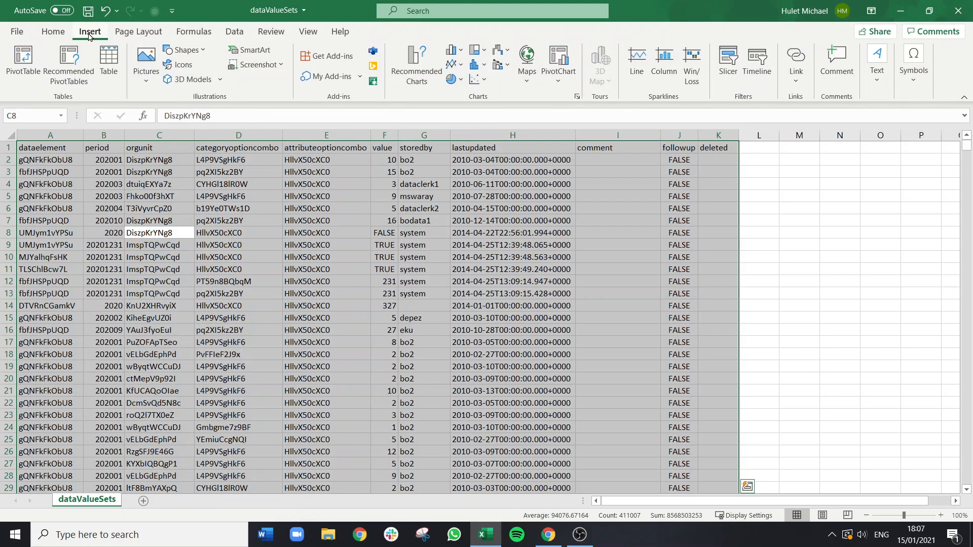
left_click(30, 60)
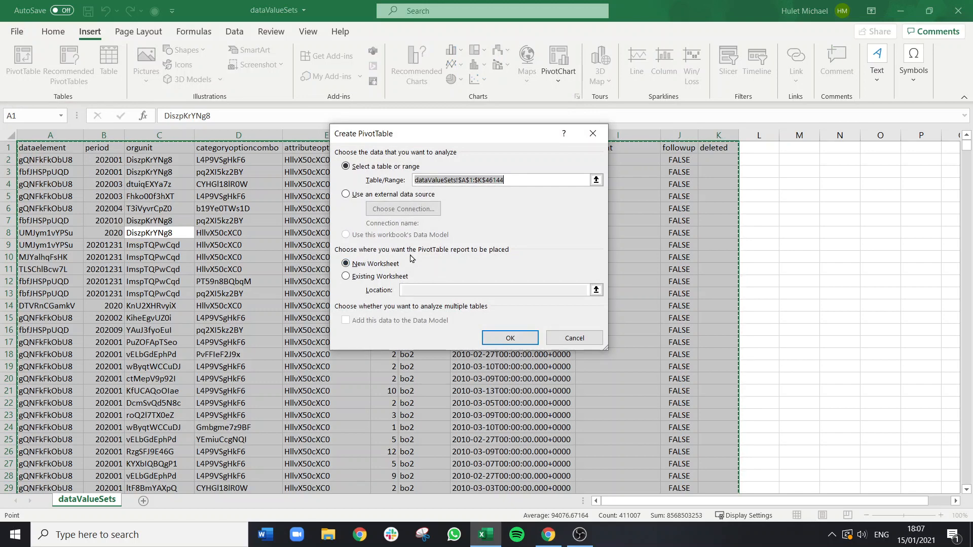
left_click(514, 337)
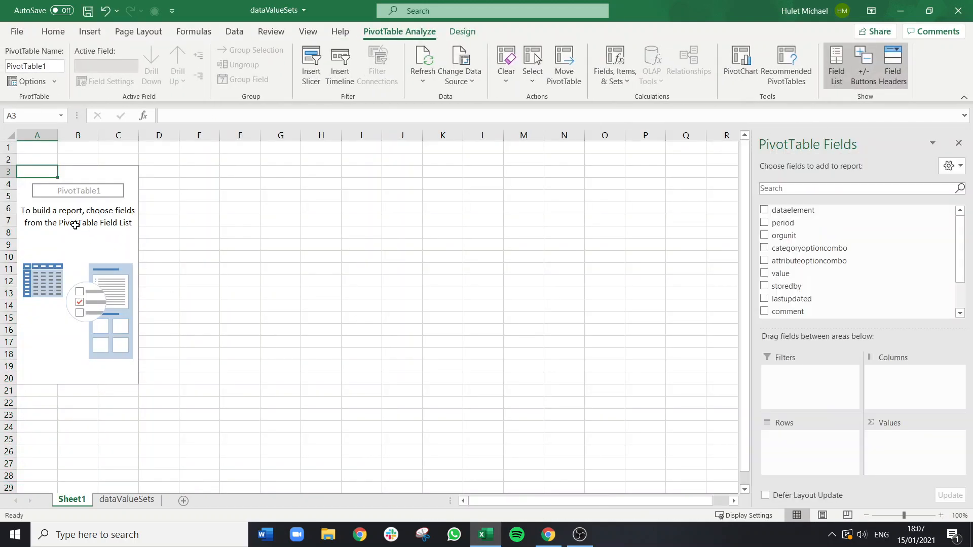
Lay out the PivotTable with orgunit as the row field and dataelement as the column field
left_click(765, 240)
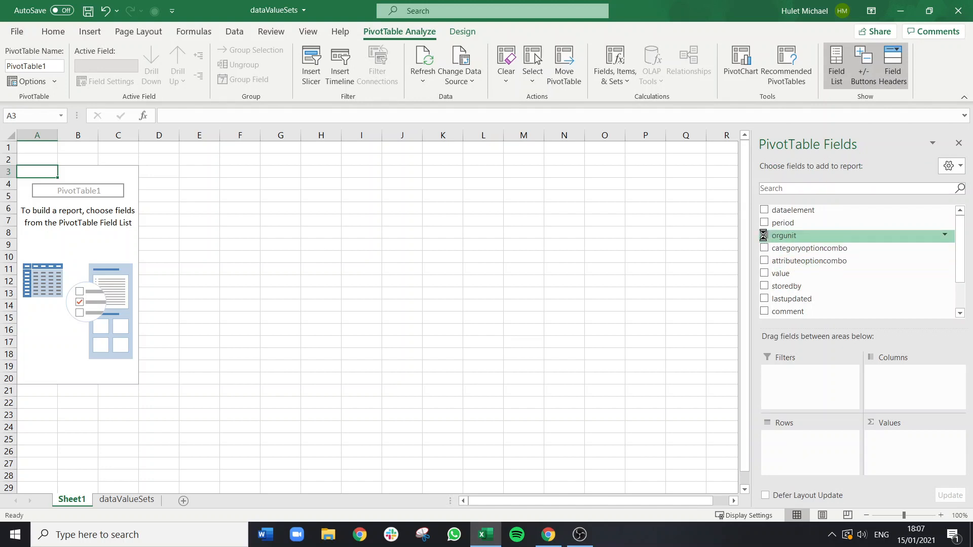
scroll(49, 190, "down", 4)
scroll(49, 190, "down", 8)
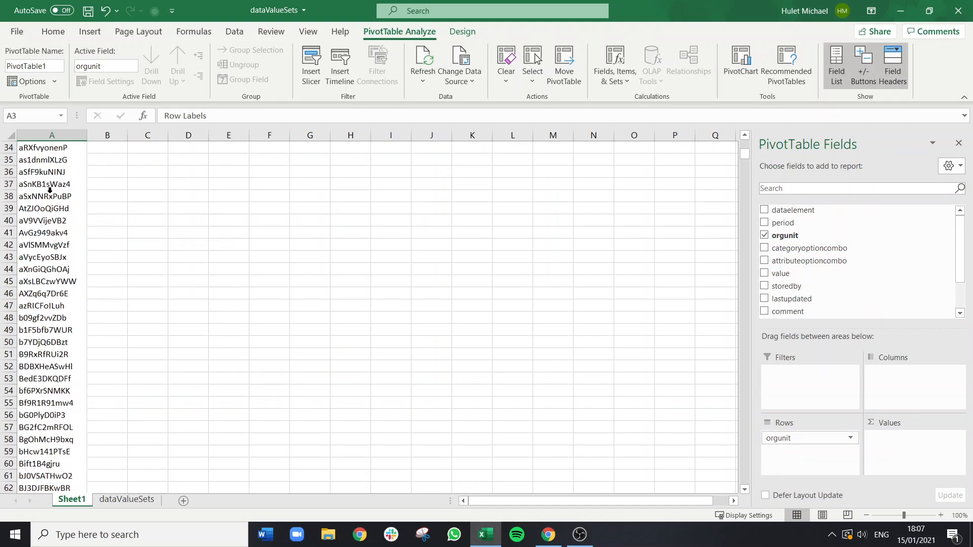
scroll(50, 190, "up", 15)
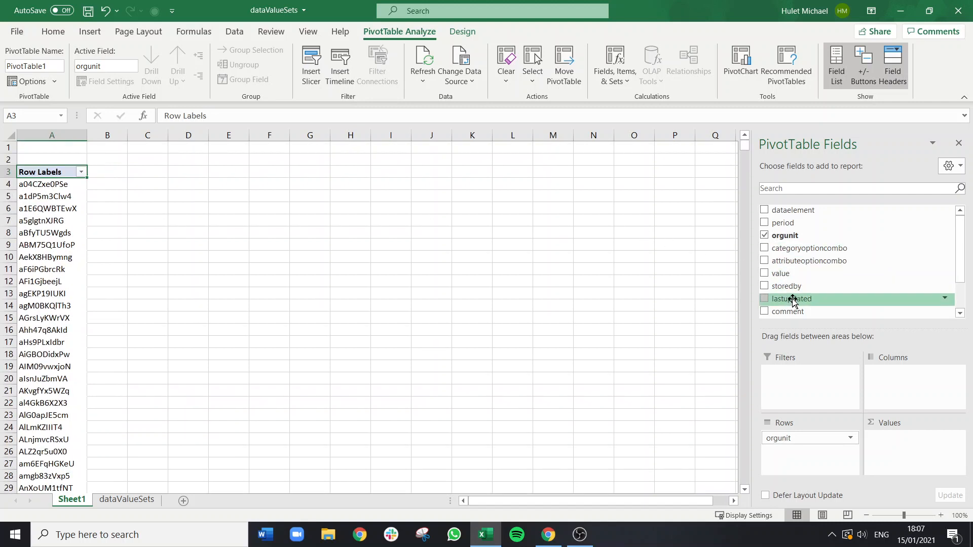
left_click(764, 211)
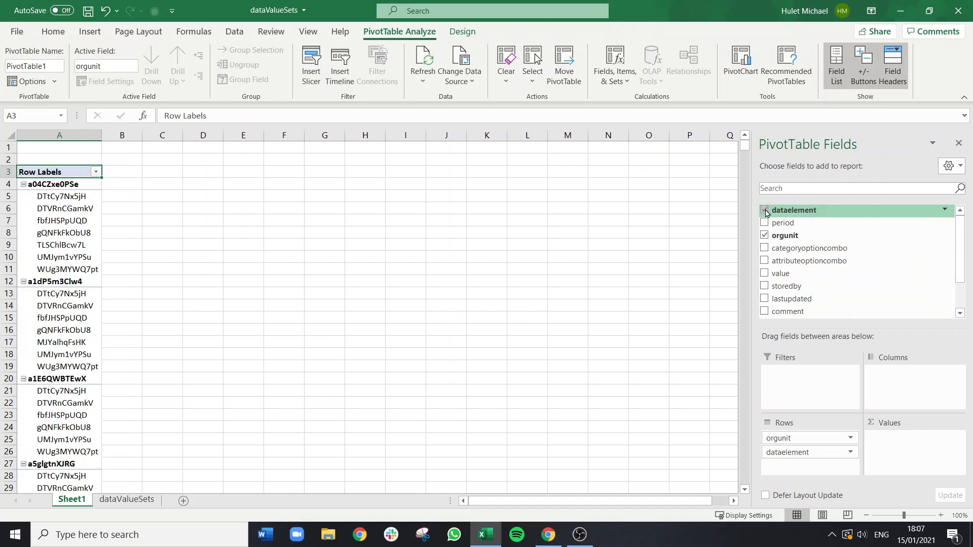
left_click(764, 211)
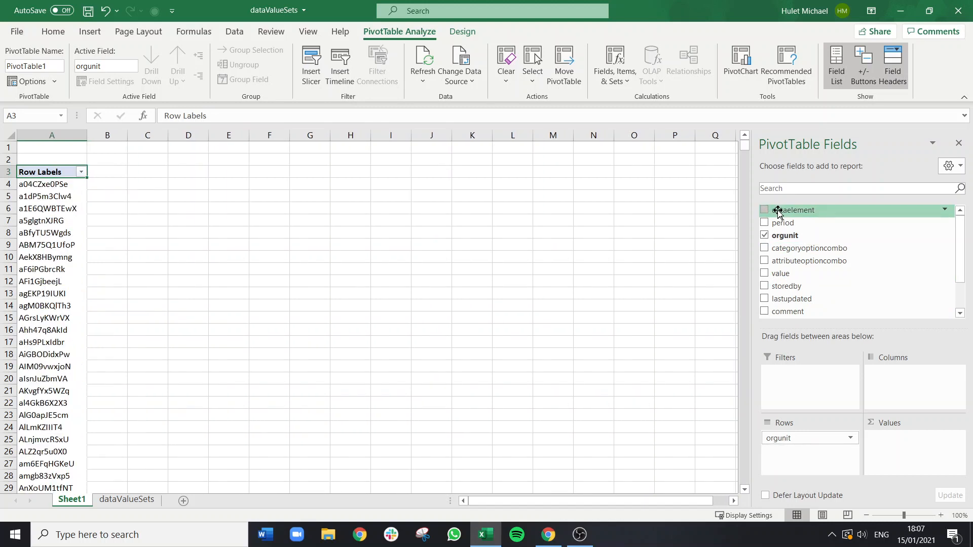
left_click_drag(776, 210, 896, 375)
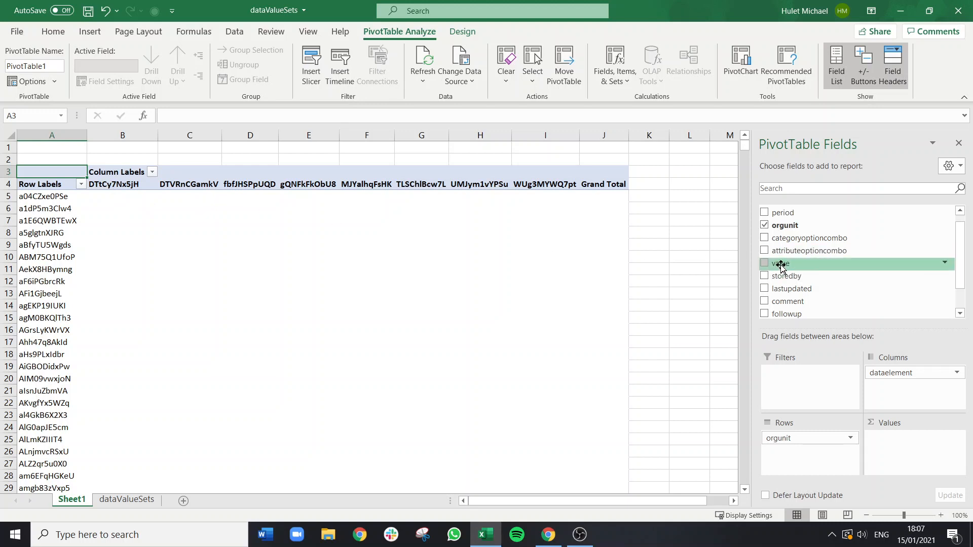
Check the value column on the dataValueSets sheet and add the value field to the PivotTable's Values area
left_click(127, 500)
double_click(496, 184)
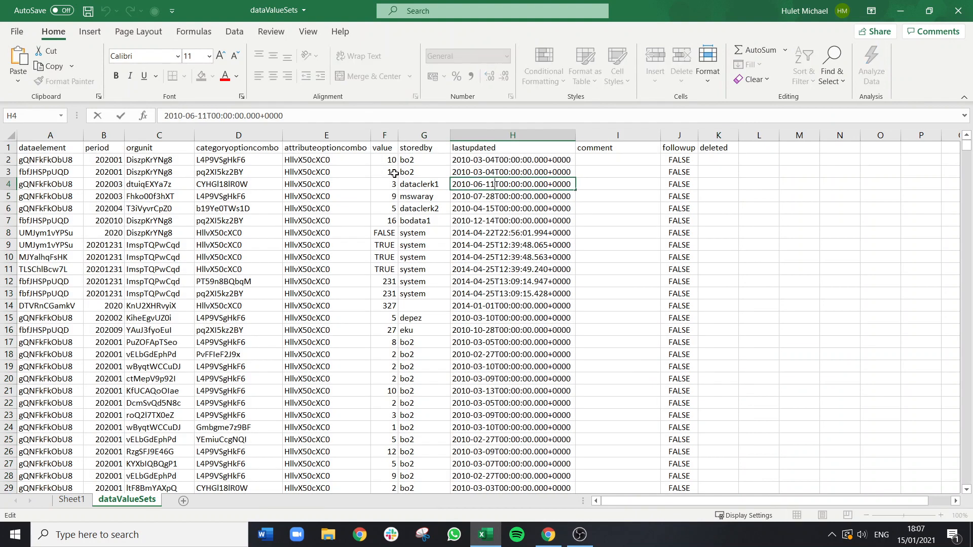
left_click_drag(383, 159, 379, 359)
left_click(72, 500)
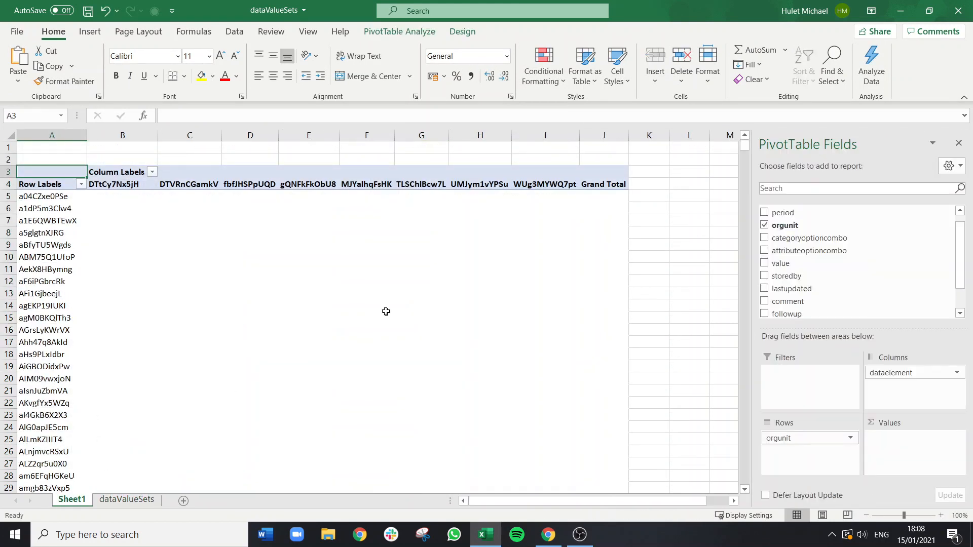
left_click(765, 265)
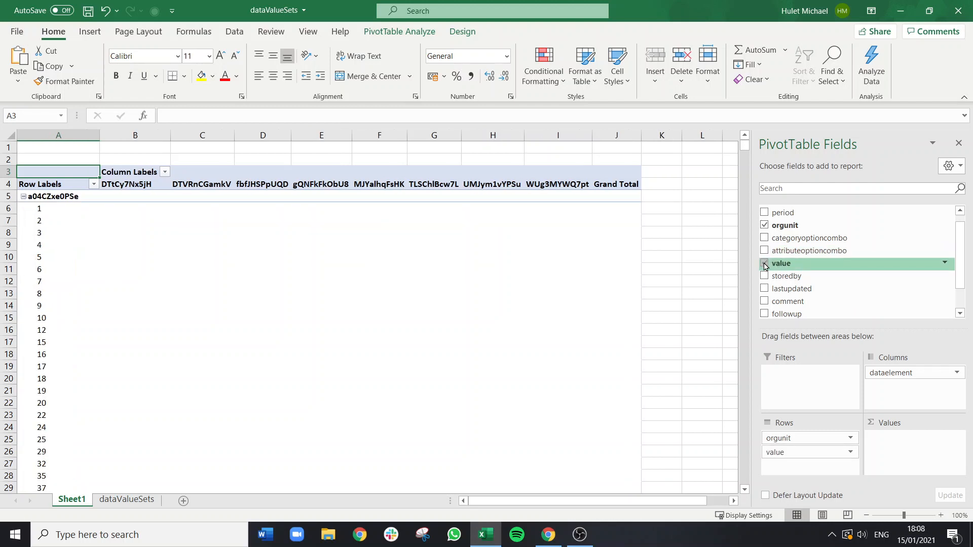
left_click(765, 264)
left_click_drag(780, 263, 891, 446)
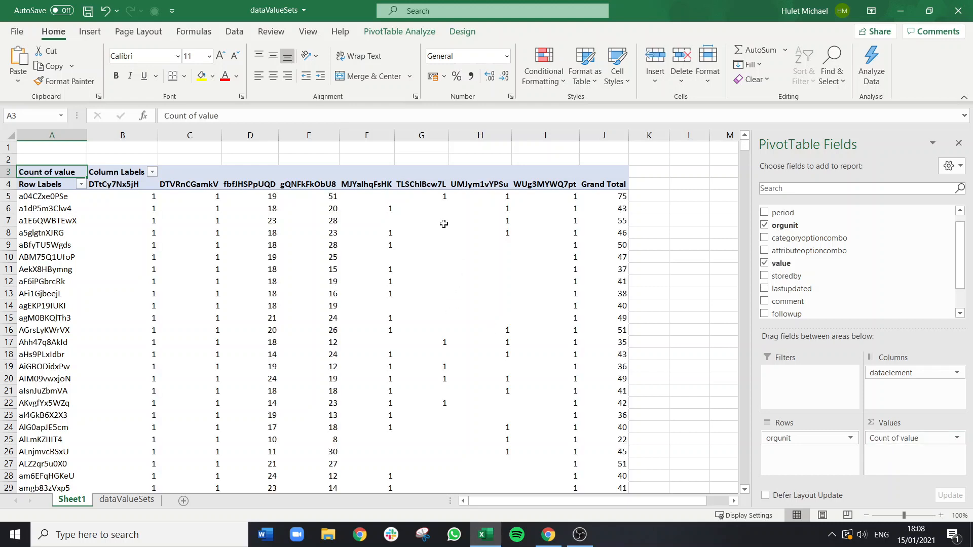
Change the PivotTable's value field to summarize by Sum
mouse_move(522, 198)
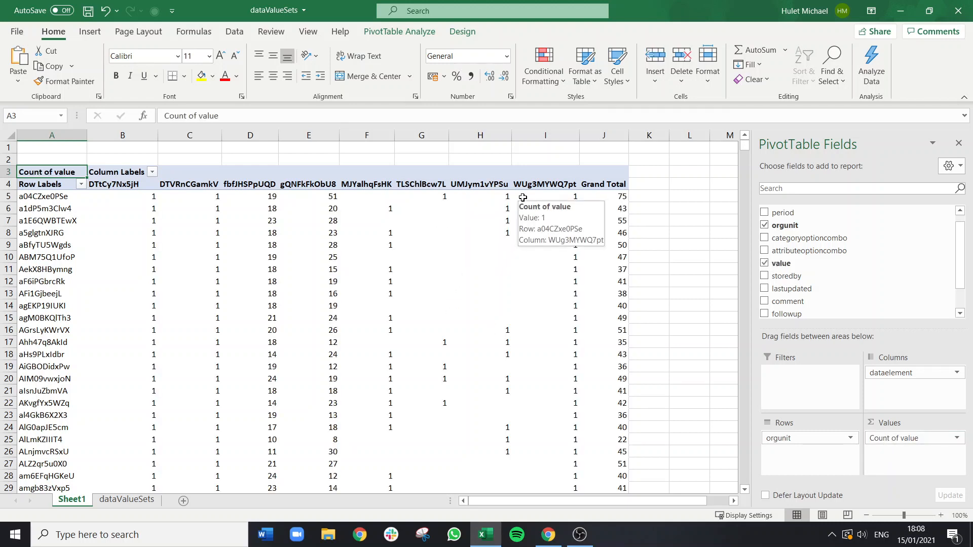
left_click(924, 440)
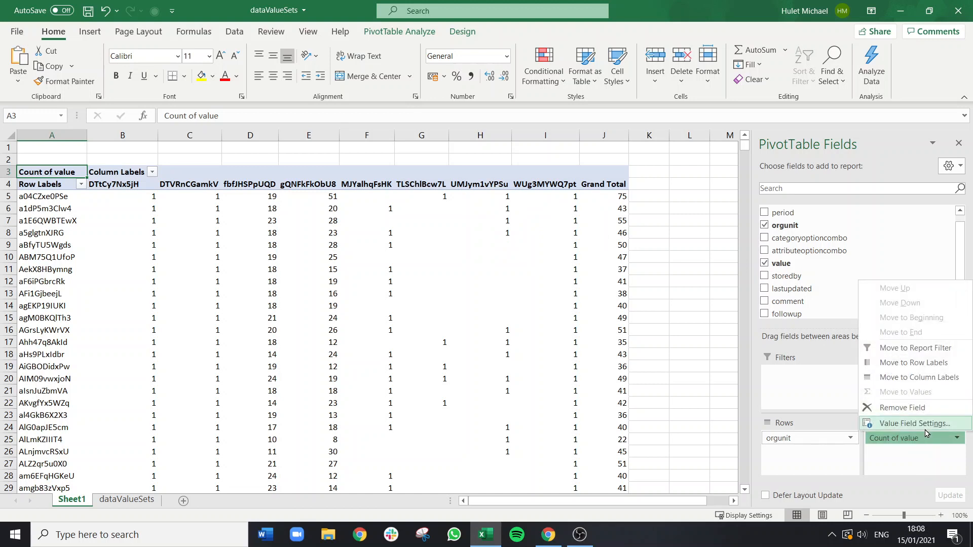
left_click(895, 427)
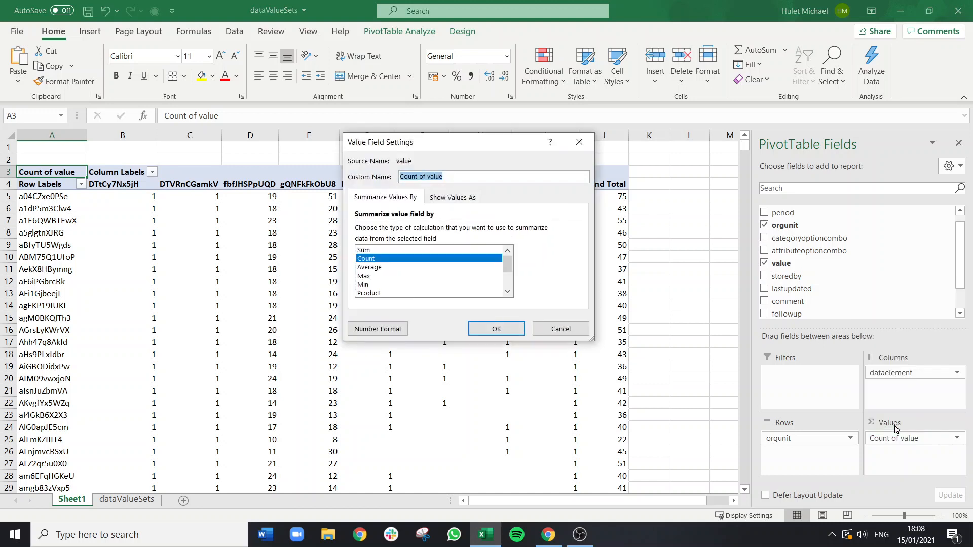
left_click(369, 251)
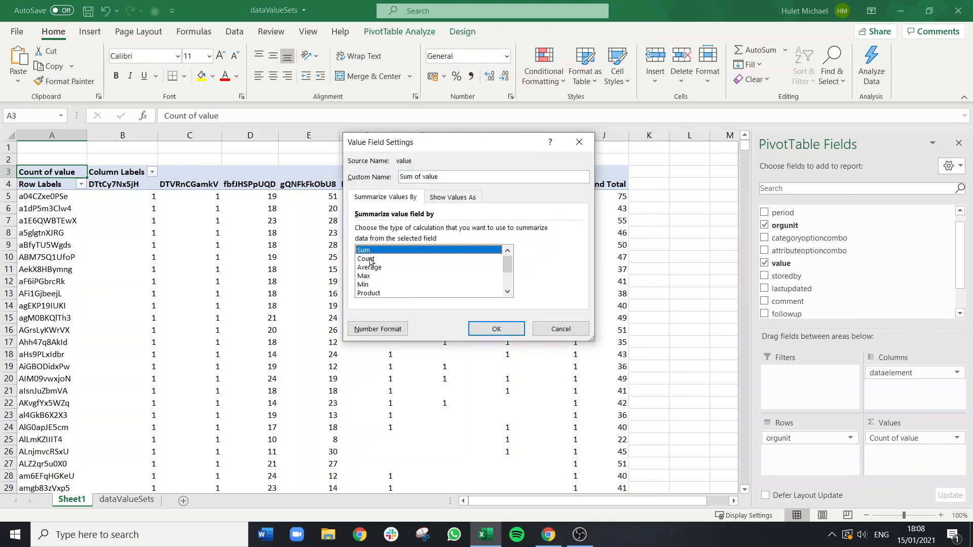
left_click(499, 329)
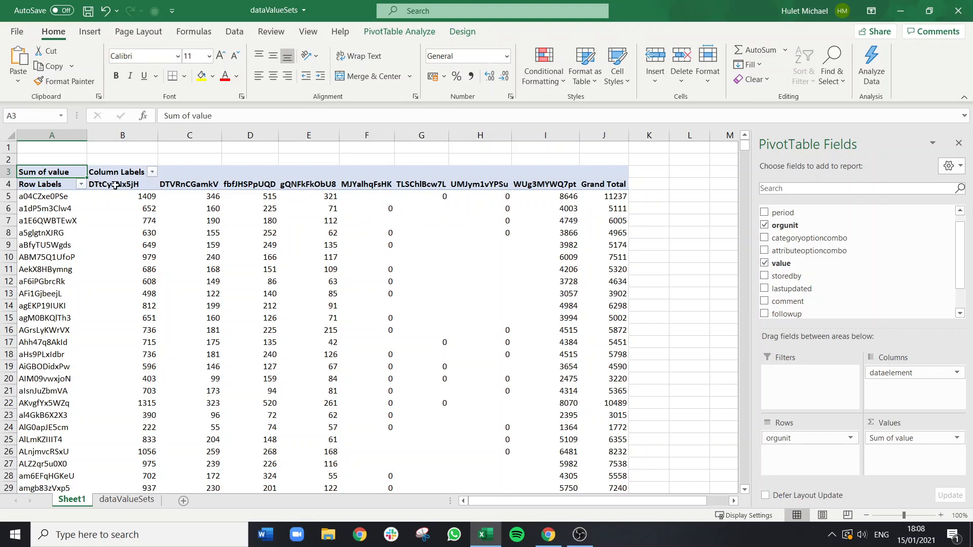
Switch to the presentation in Chrome and open its example DHIS2 API link for data element fbfJHSPpUQD at a readable size
left_click(115, 186)
left_click(178, 186)
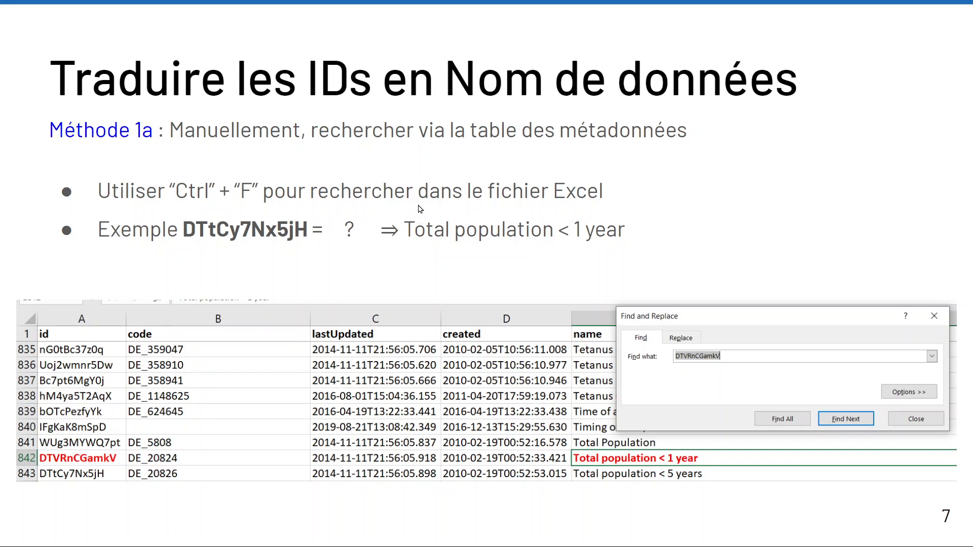
key("Right")
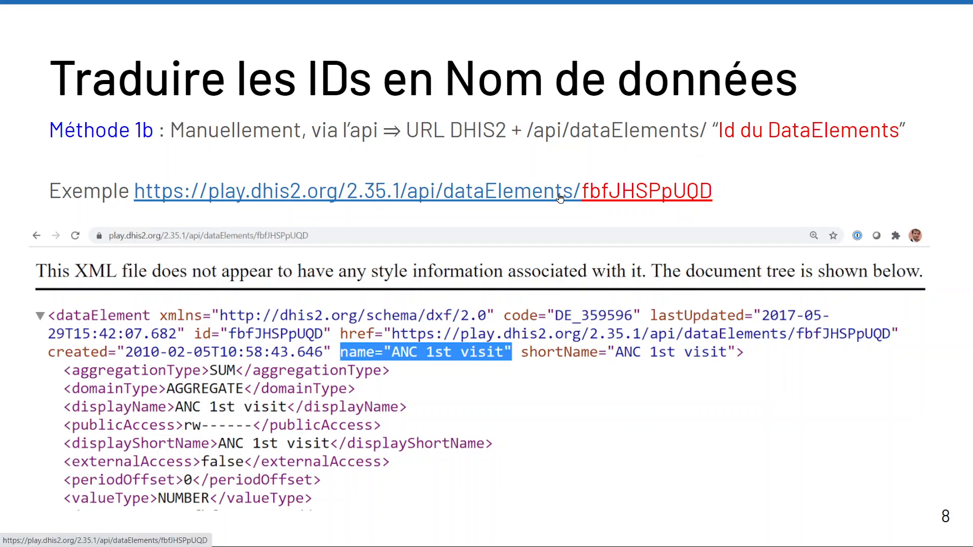
left_click(462, 194)
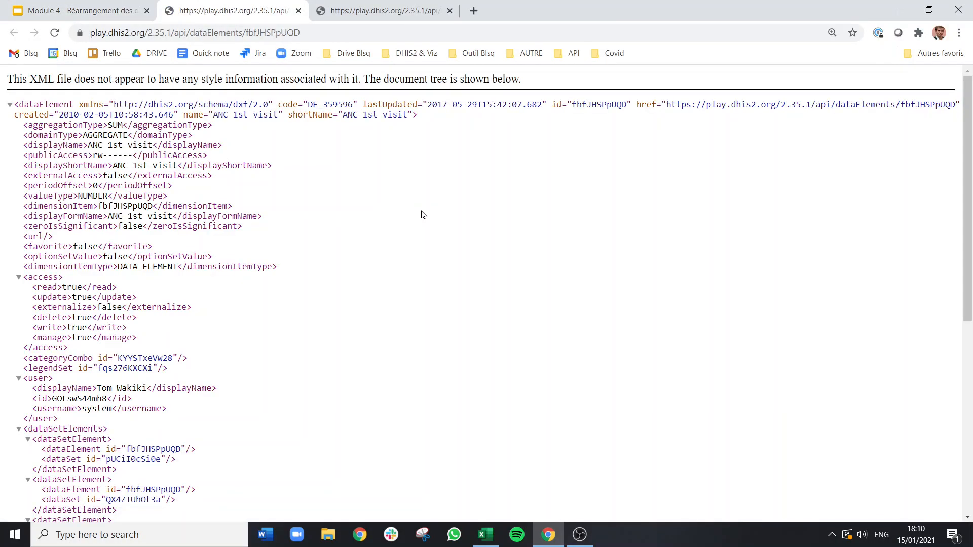
key("ctrl+plus")
key("ctrl+plus")
key("ctrl+plus")
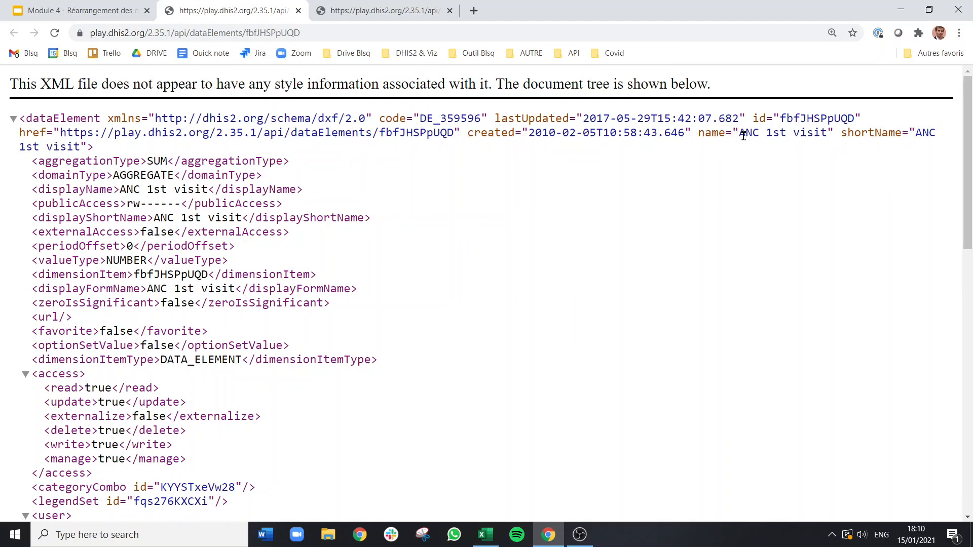
Copy the data element name "ANC 1st visit" from the API page into cell D2 above the fbfJHSPpUQD column in Excel
left_click_drag(827, 134, 741, 133)
key("ctrl+c")
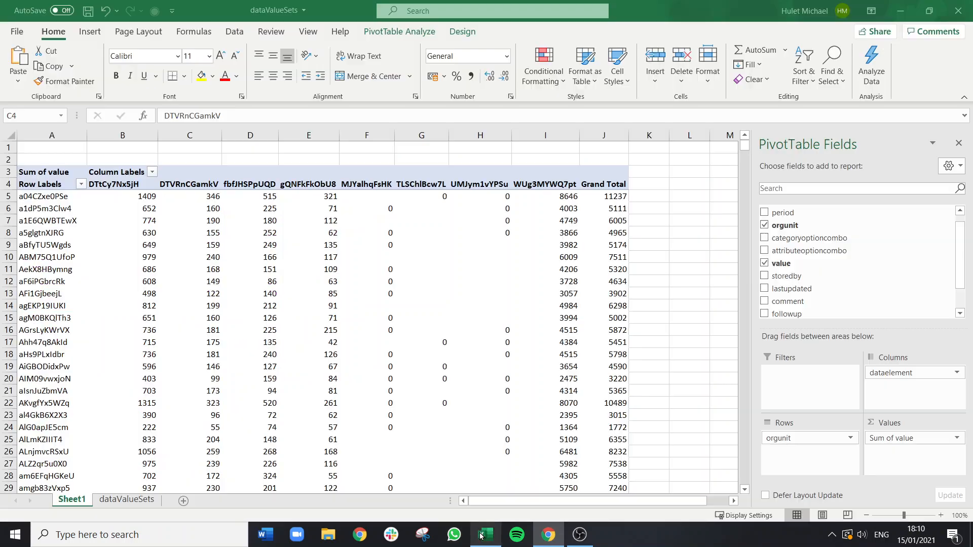
left_click(485, 534)
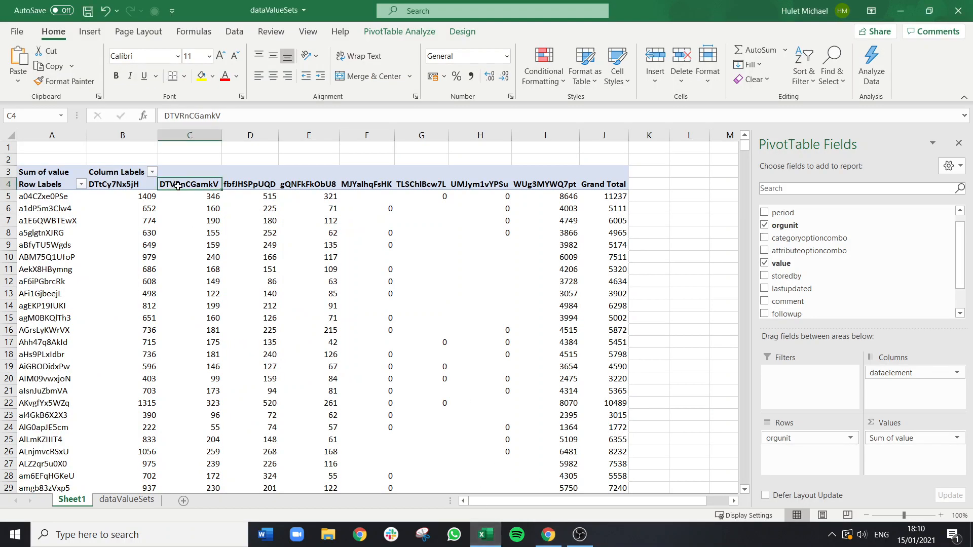
left_click(494, 540)
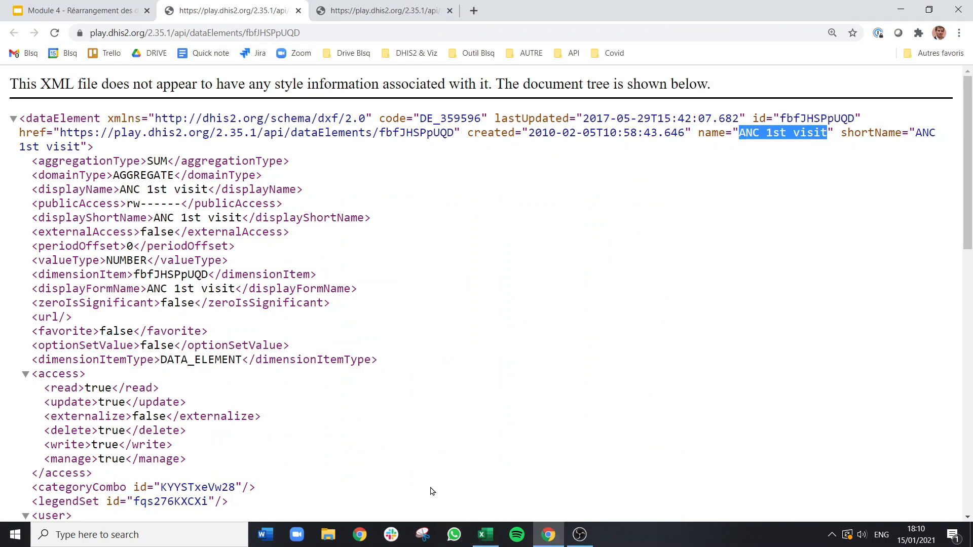
left_click(486, 535)
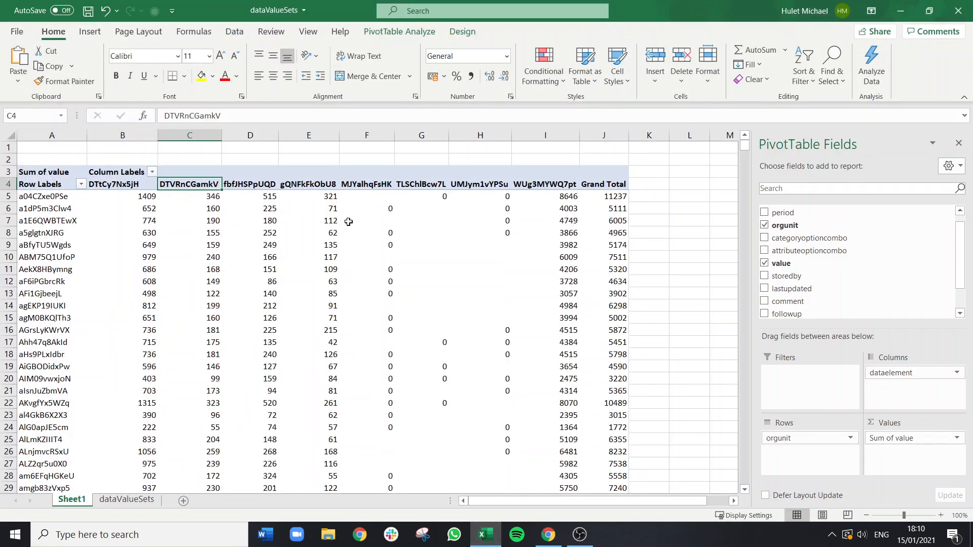
left_click(237, 162)
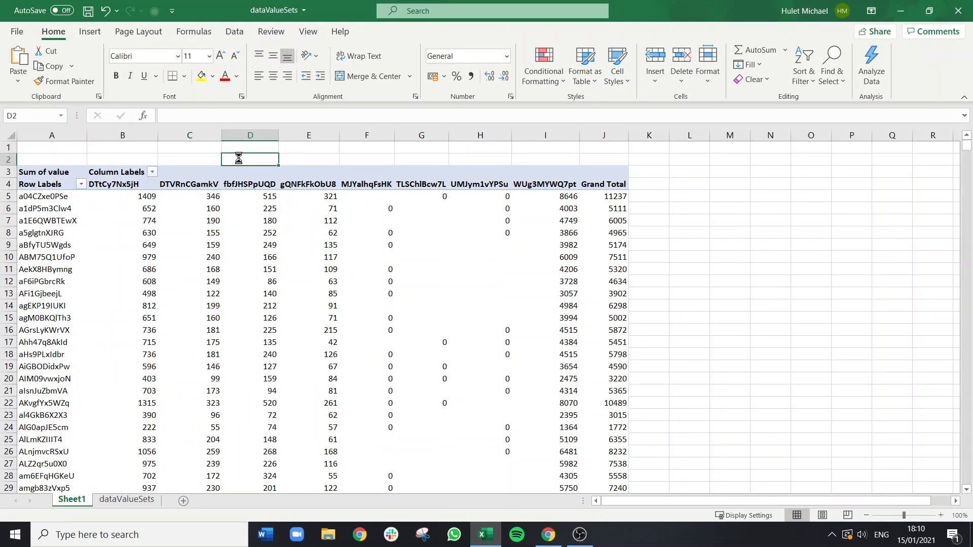
key("ctrl+v")
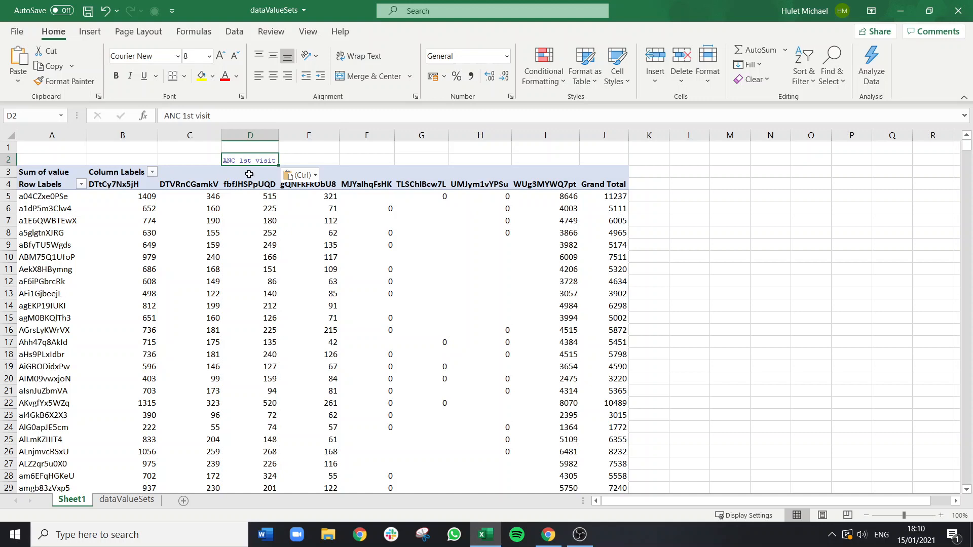
left_click(307, 156)
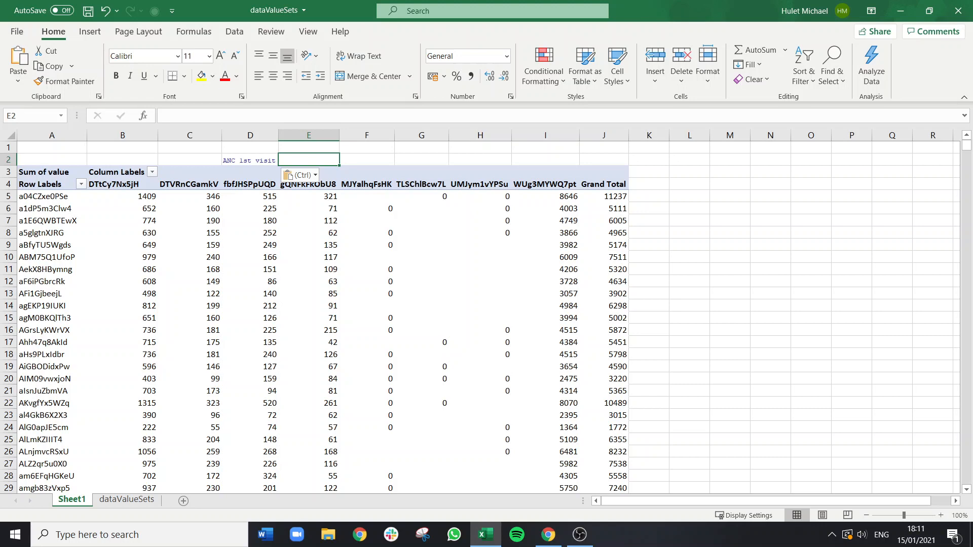
Place the MetaData workbook side by side with the dataValueSets workbook and close the PivotTable field list
key("alt+Tab")
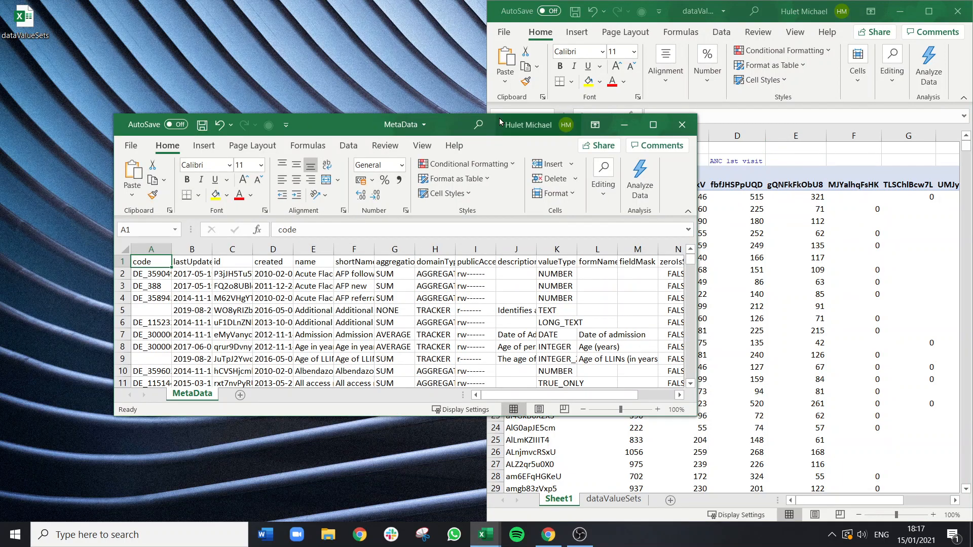
left_click_drag(500, 127, 2, 211)
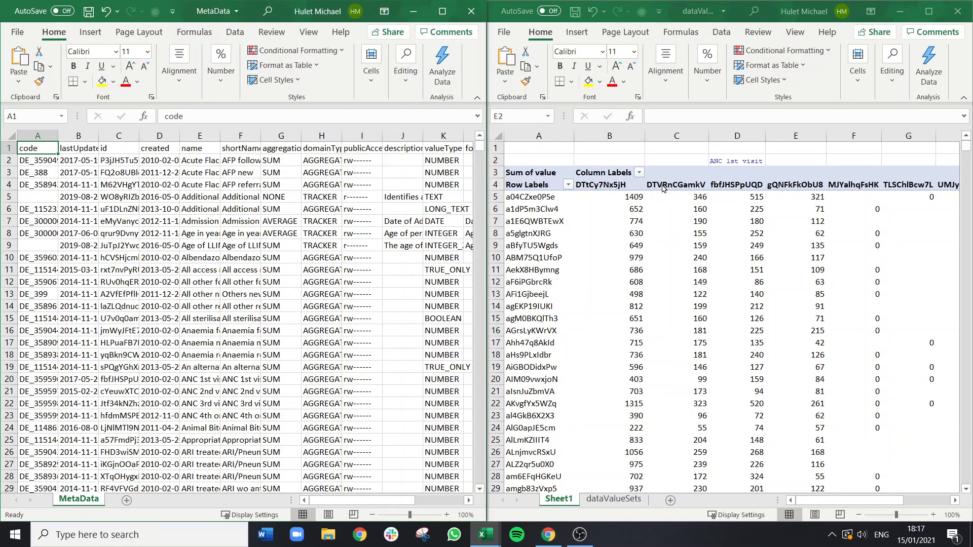
left_click(610, 185)
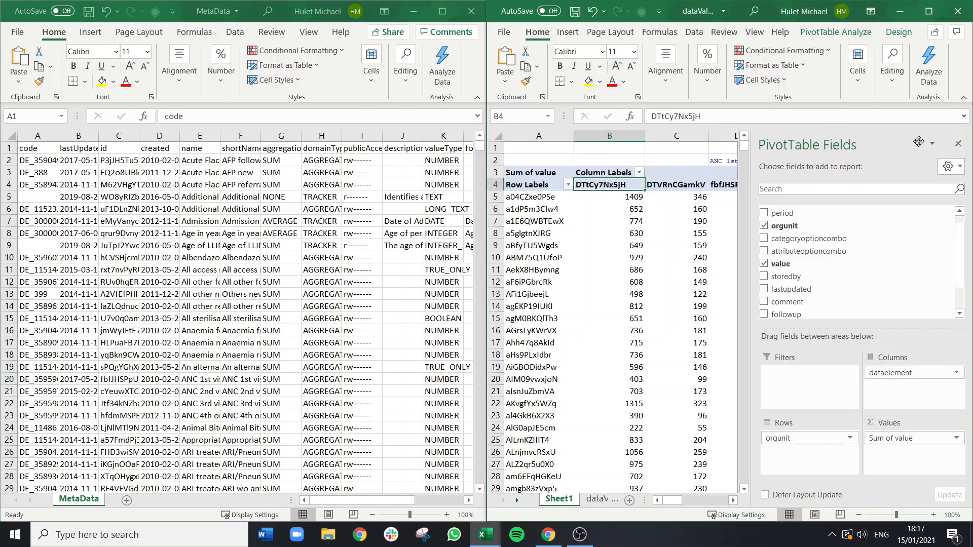
left_click(958, 144)
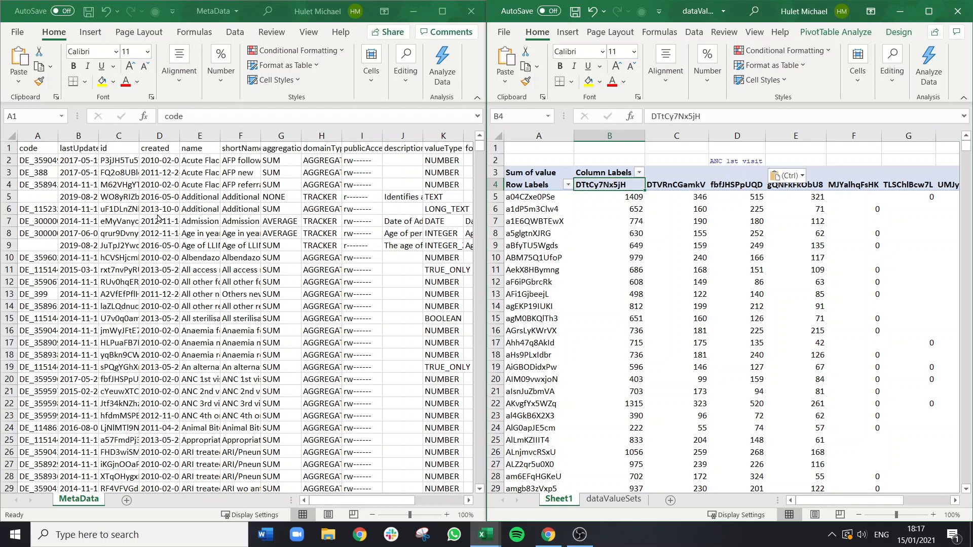
Copy all the MetaData workbook's contents into a new sheet of the dataValueSets workbook, starting at cell A1
left_click(153, 241)
left_click(146, 247)
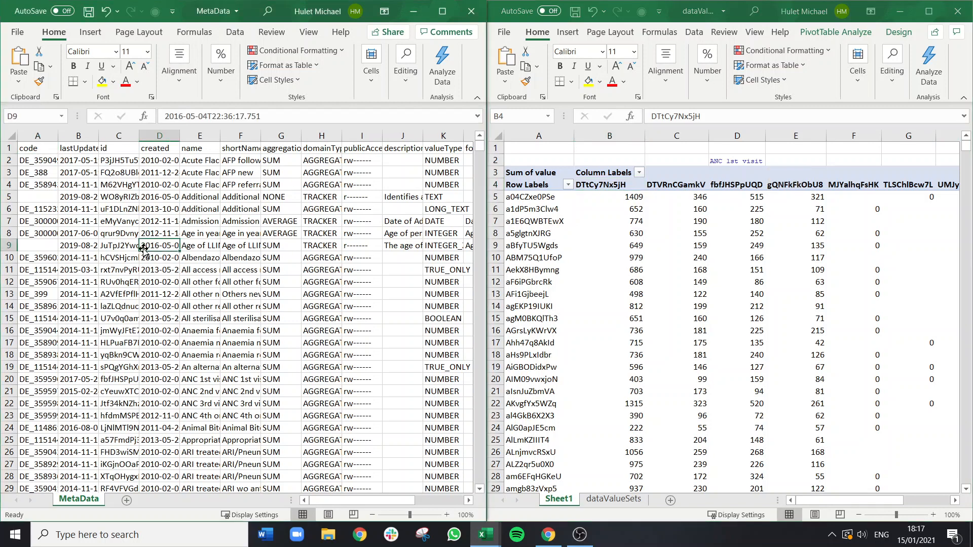
key("ctrl+a")
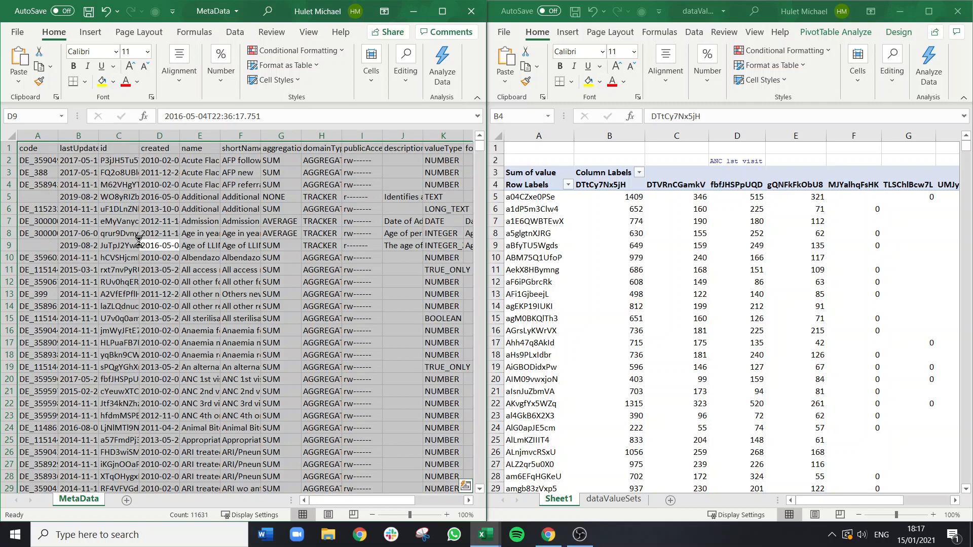
key("ctrl+c")
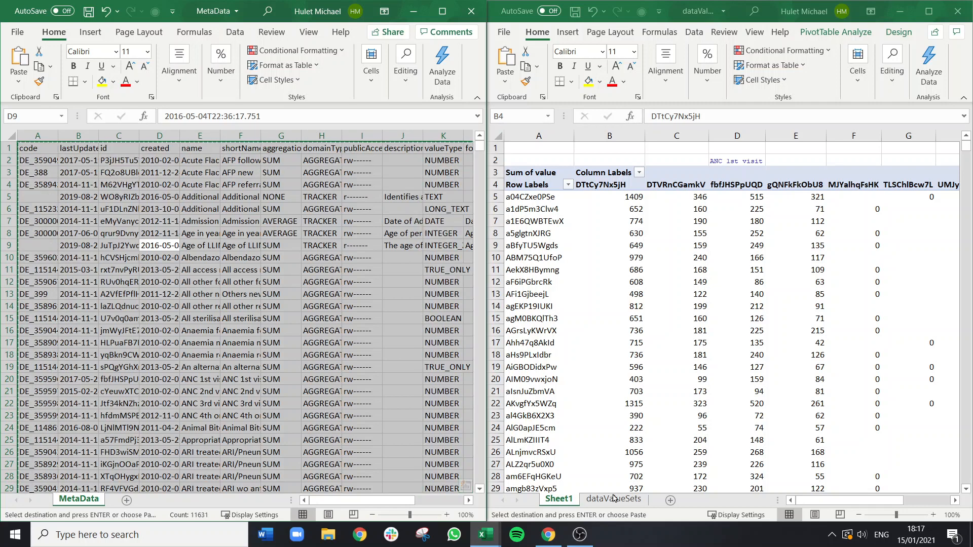
left_click(671, 502)
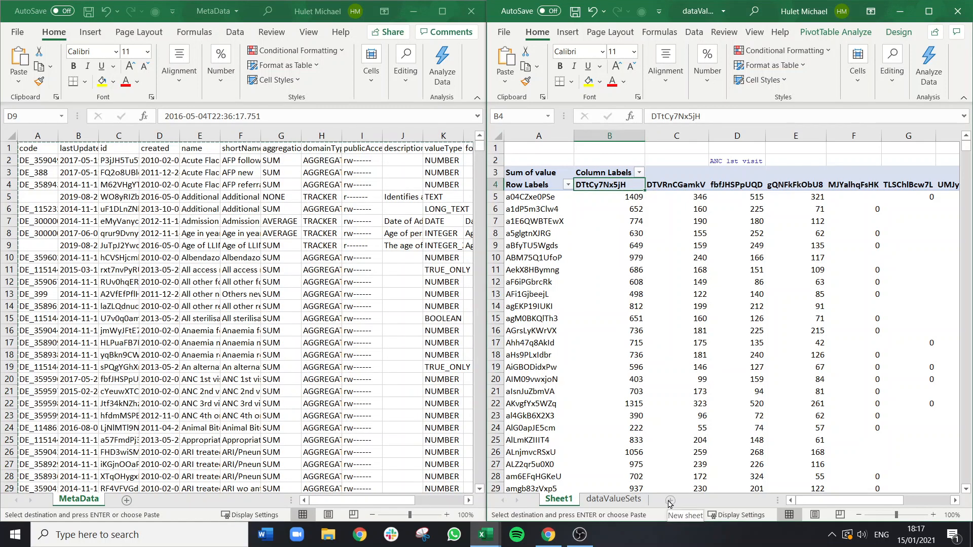
left_click(670, 502)
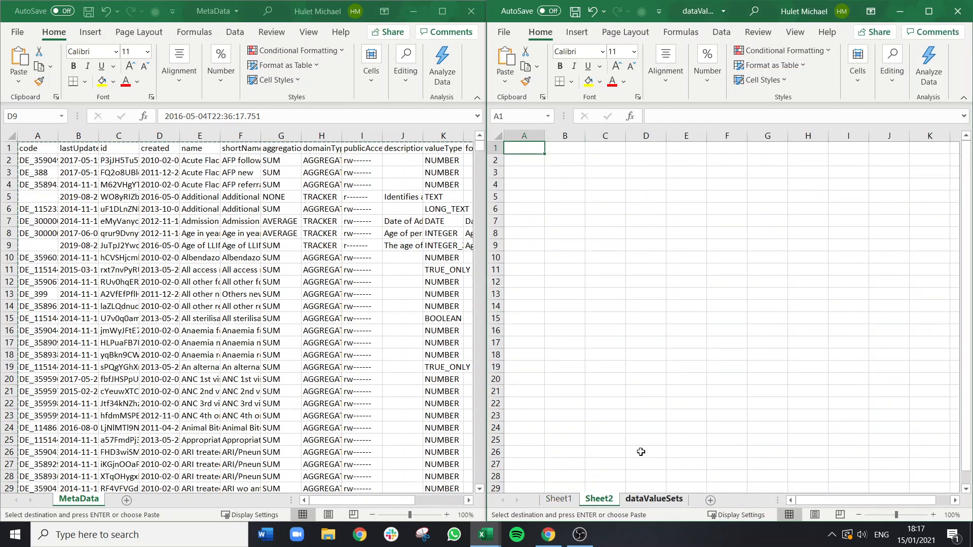
key("ctrl+v")
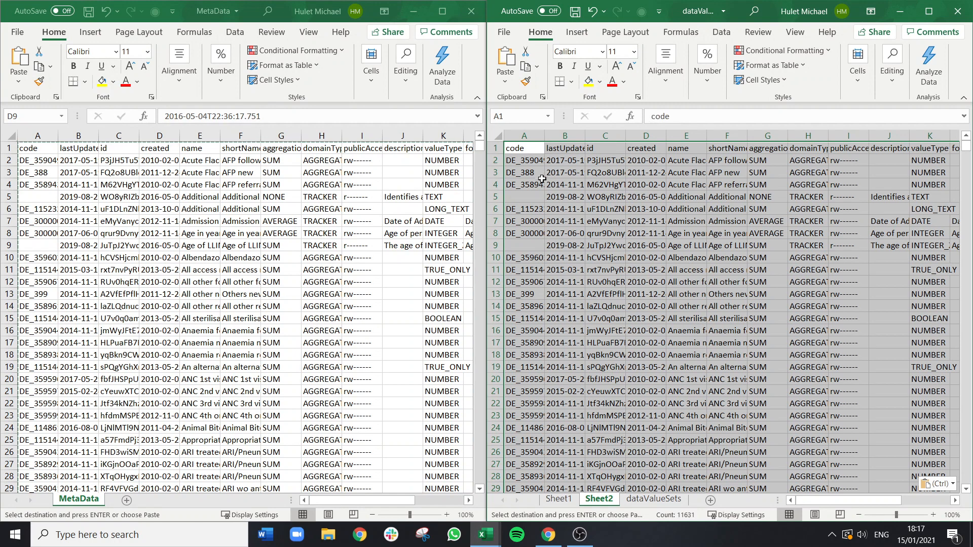
Close the MetaData workbook without keeping the clipboard contents and maximize the dataValueSets workbook
left_click(467, 13)
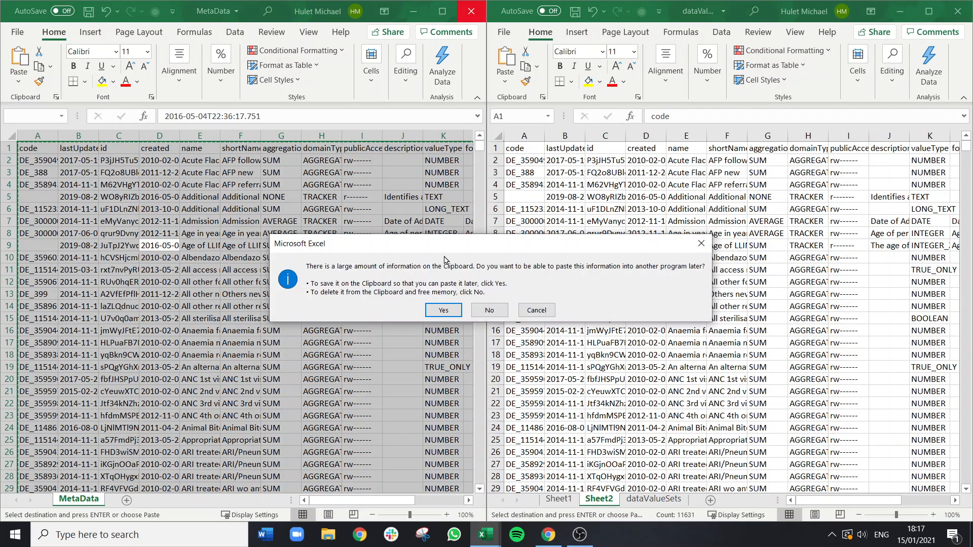
left_click(489, 311)
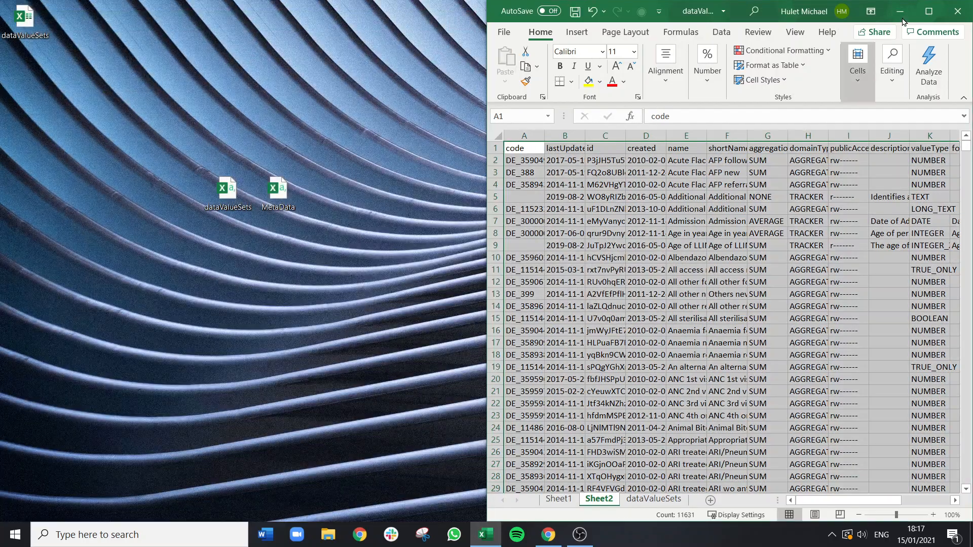
left_click(929, 11)
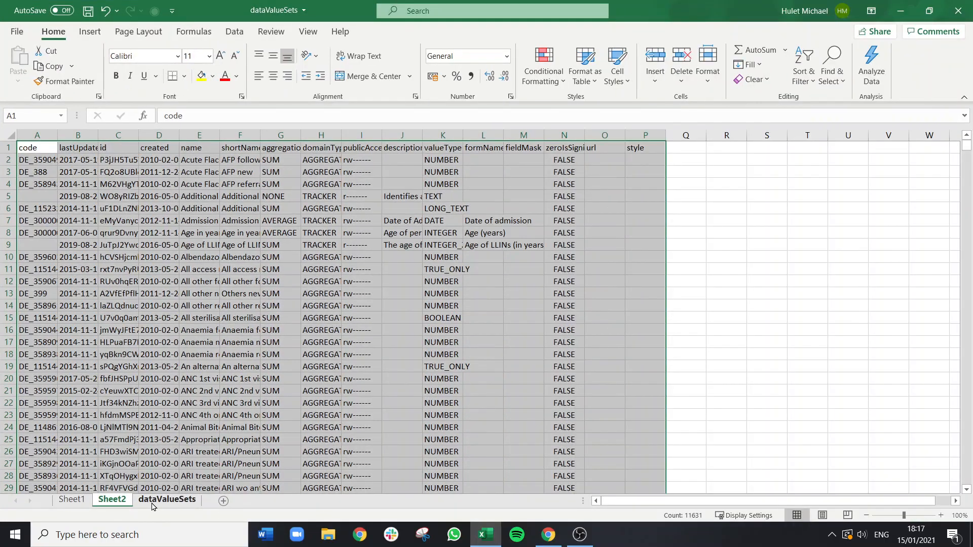
Look through the workbook's sheets and rename the PivotTable sheet to "pivot"
left_click(152, 506)
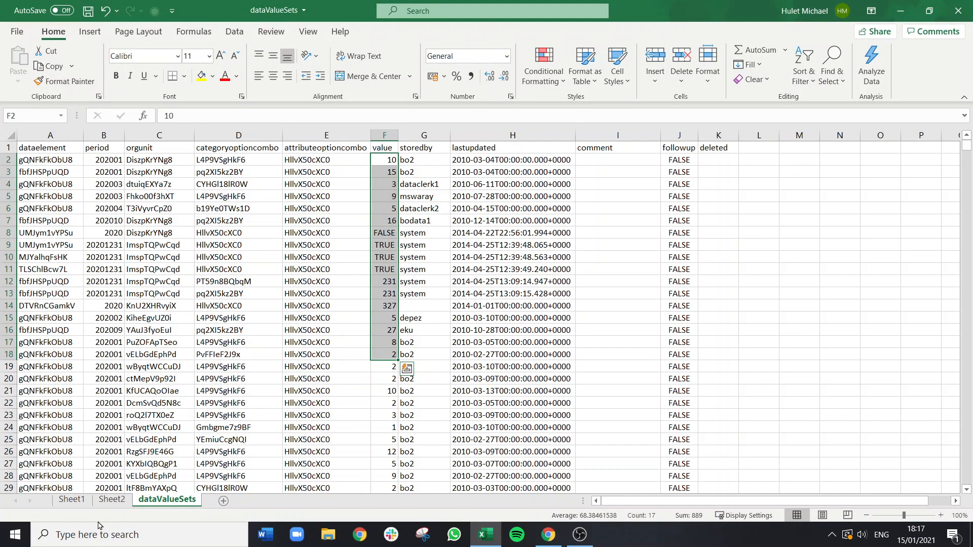
left_click(114, 500)
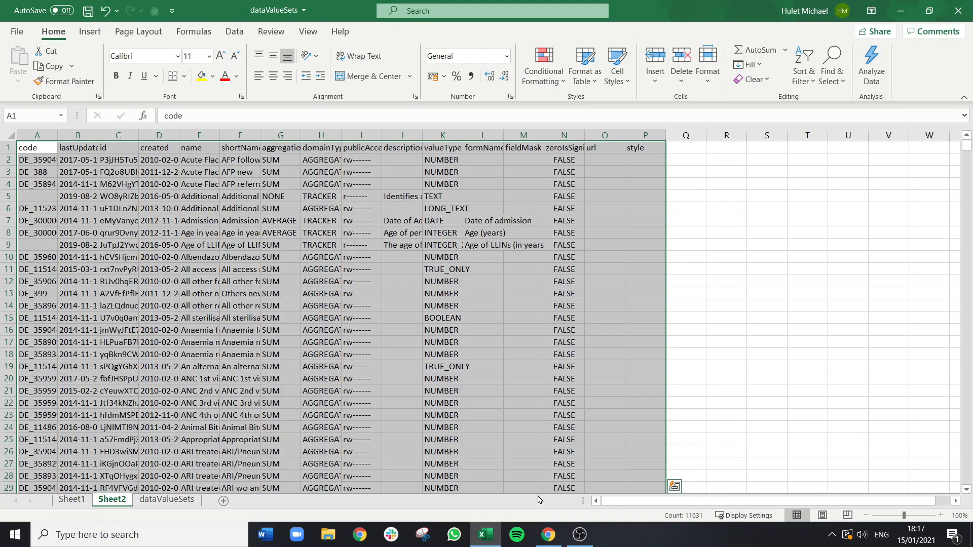
left_click(72, 500)
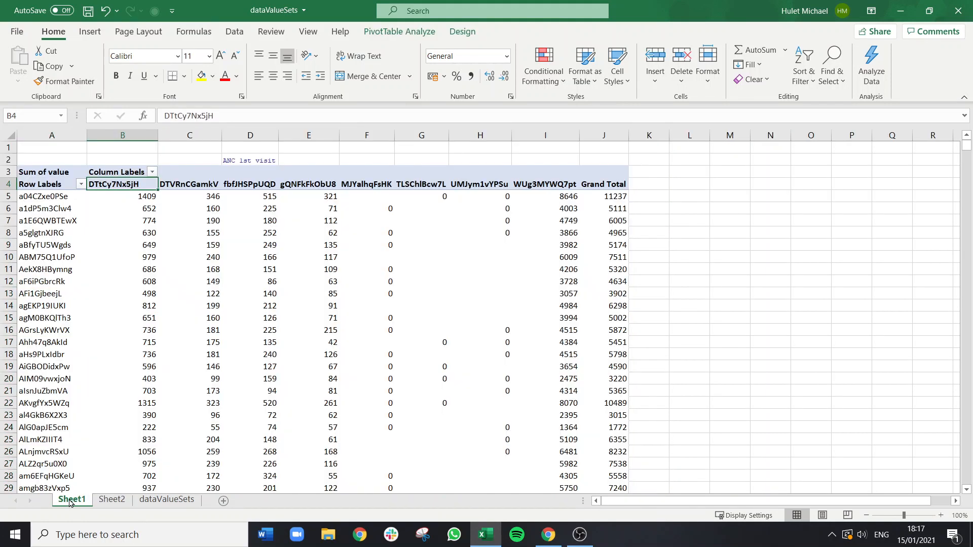
double_click(72, 500)
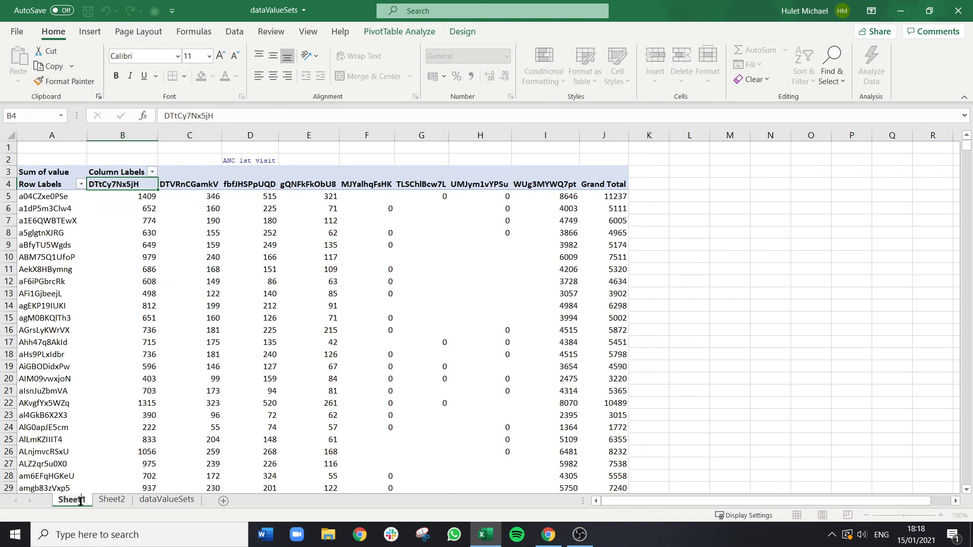
double_click(77, 496)
type("pivot")
key("Return")
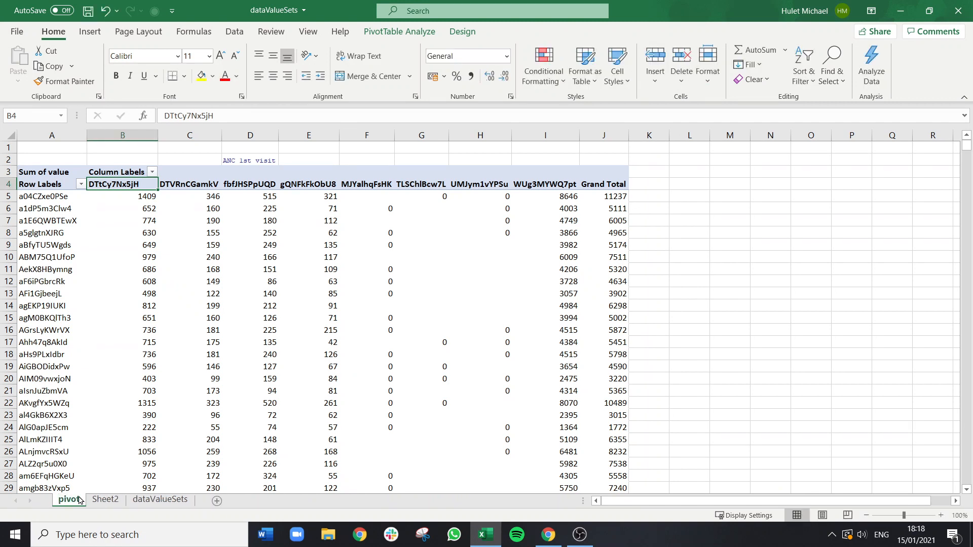
Begin a VLOOKUP formula in cell B2 of the pivot sheet with the data element ID in B4 as lookup value
left_click(113, 162)
type("=")
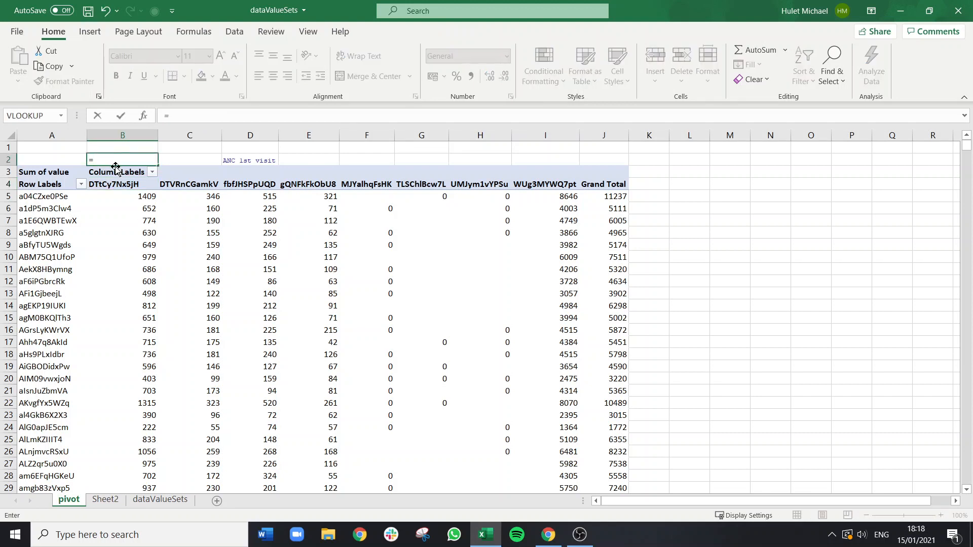
type("vl")
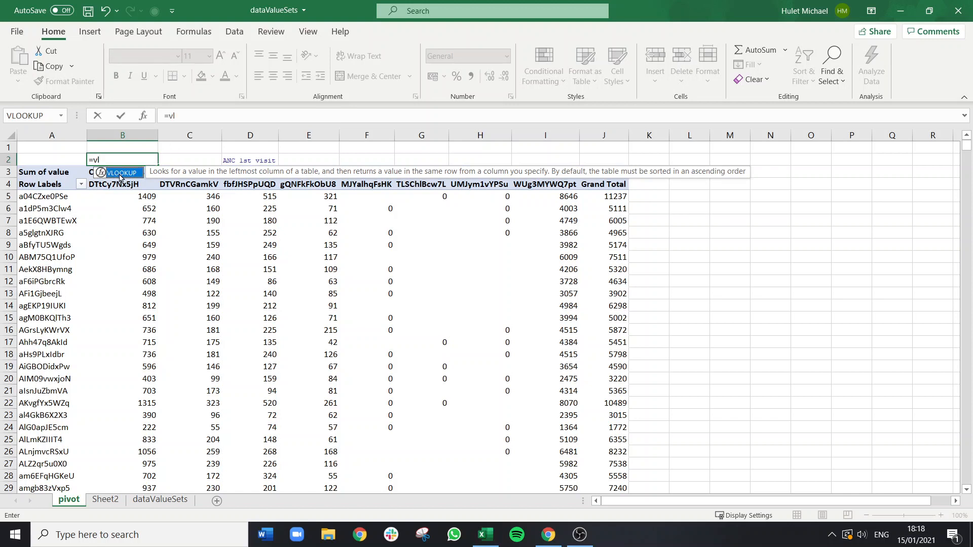
double_click(120, 173)
left_click(227, 116)
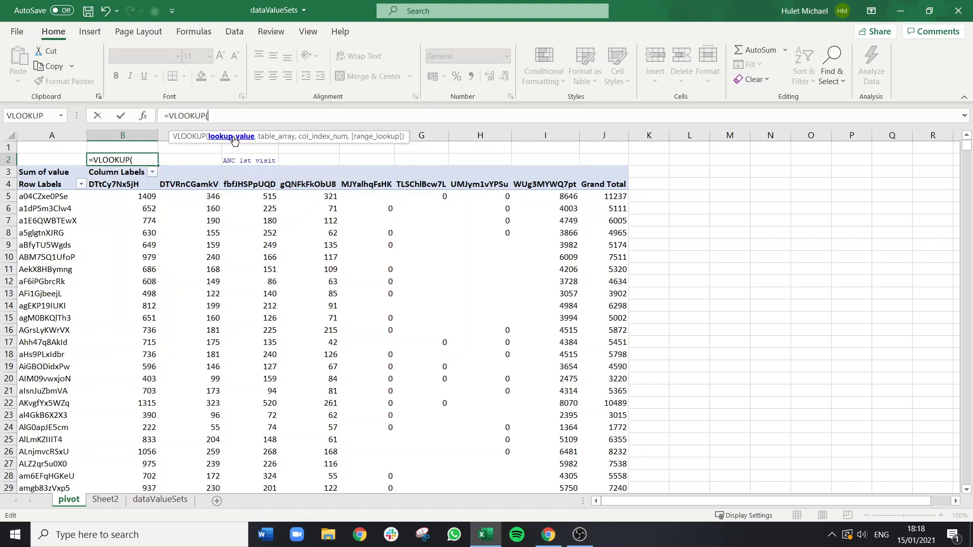
left_click(121, 186)
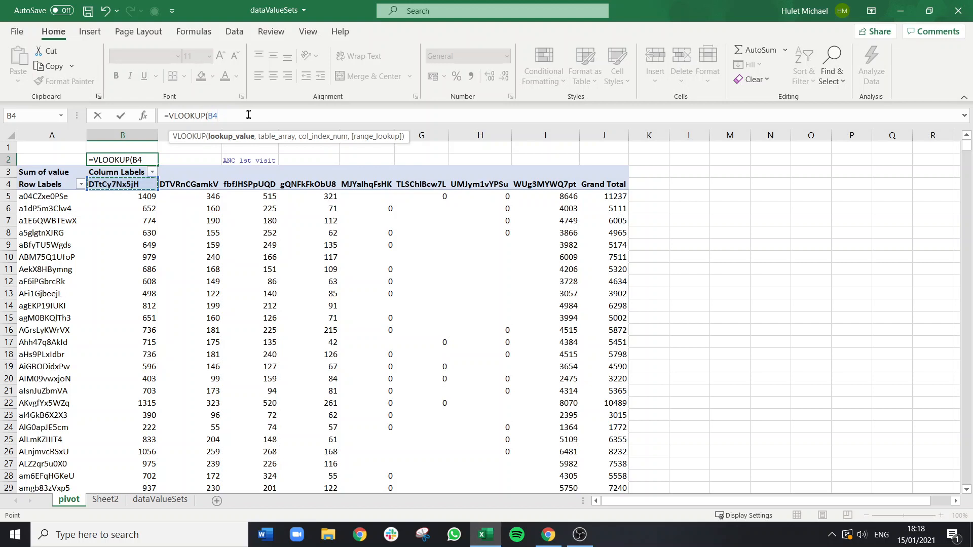
type(",")
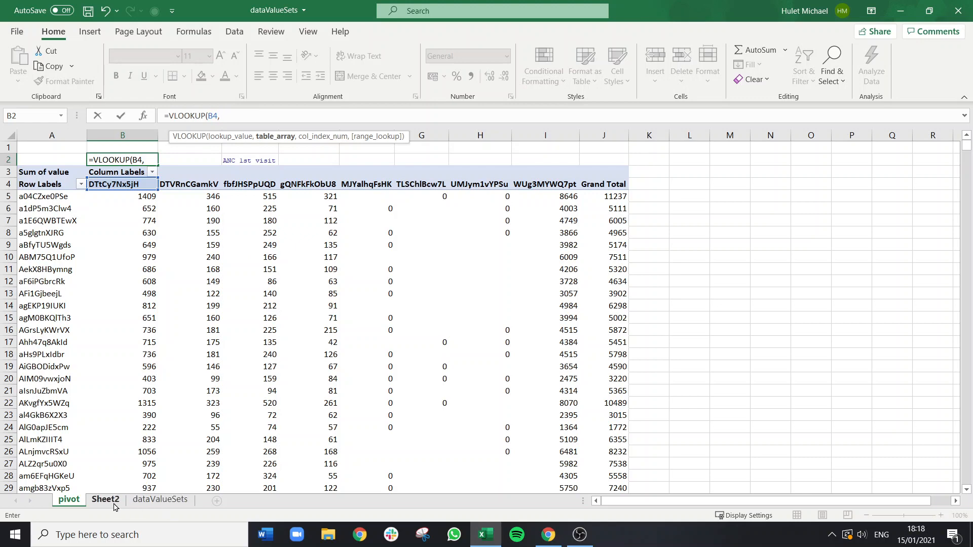
Set the VLOOKUP table array to the id through name columns on Sheet2, range C1:E1036
left_click(105, 500)
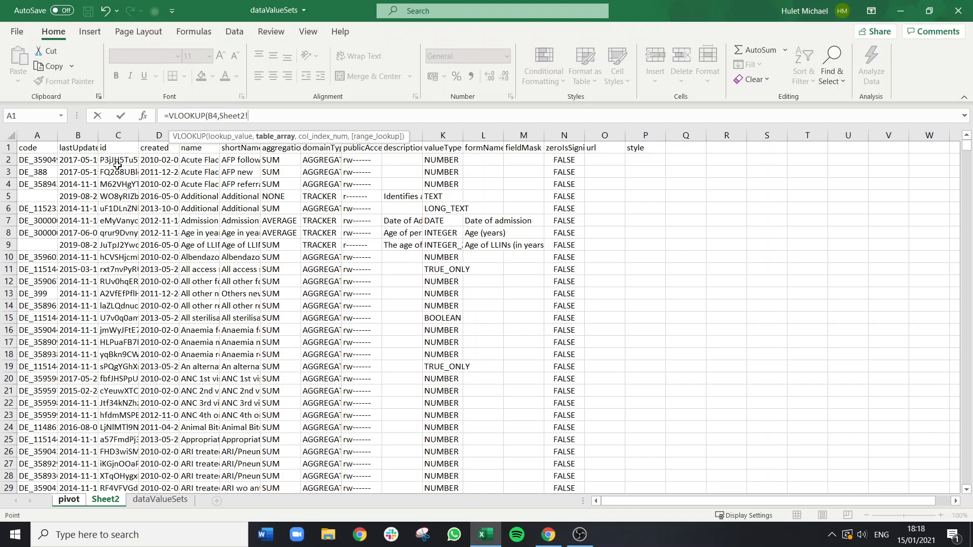
left_click_drag(116, 148, 187, 148)
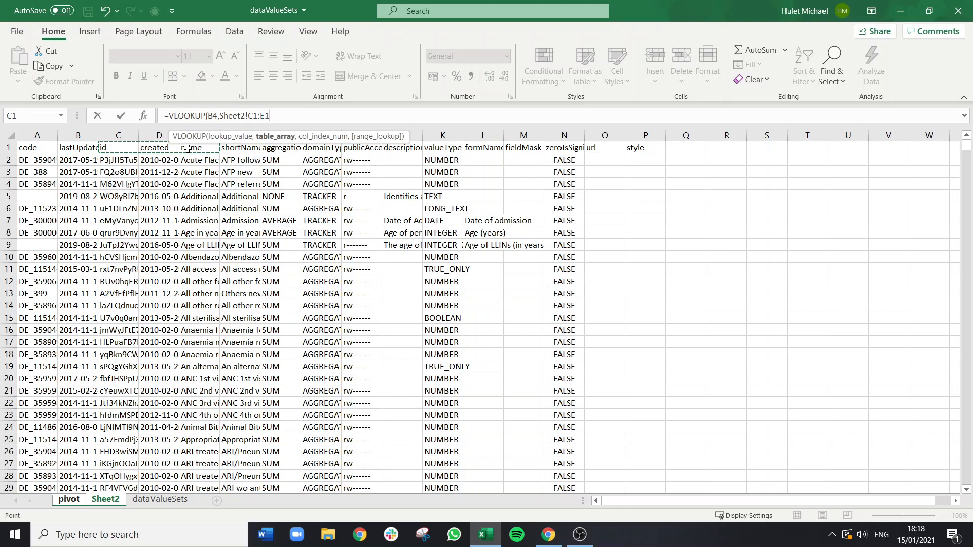
key("ctrl+shift+Down")
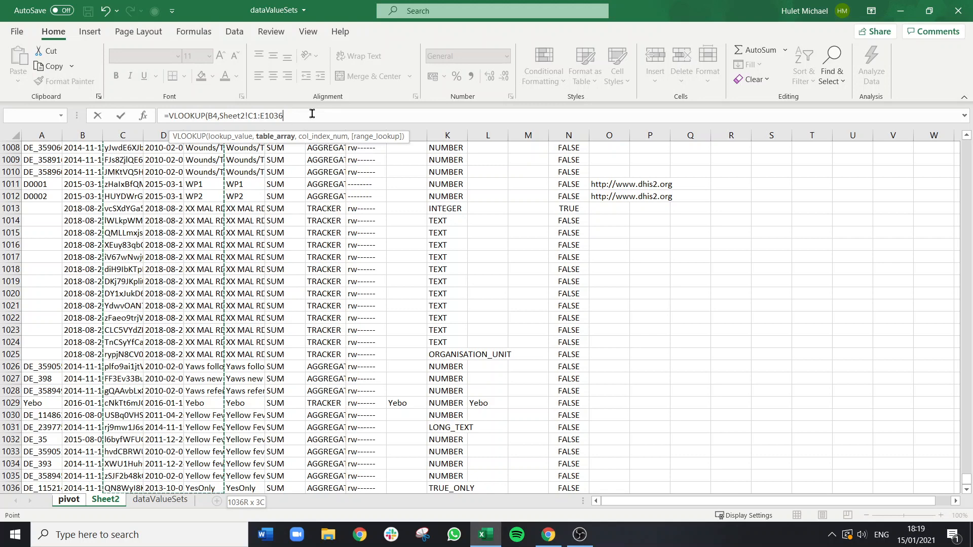
type(",")
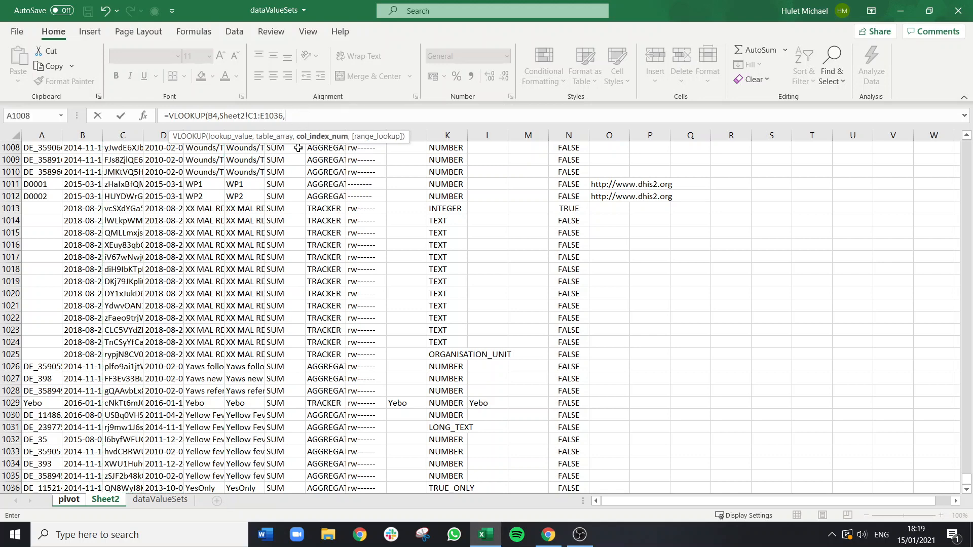
Complete the VLOOKUP with column index 3 and FALSE for an exact match, and enter the formula
left_click_drag(967, 480, 966, 137)
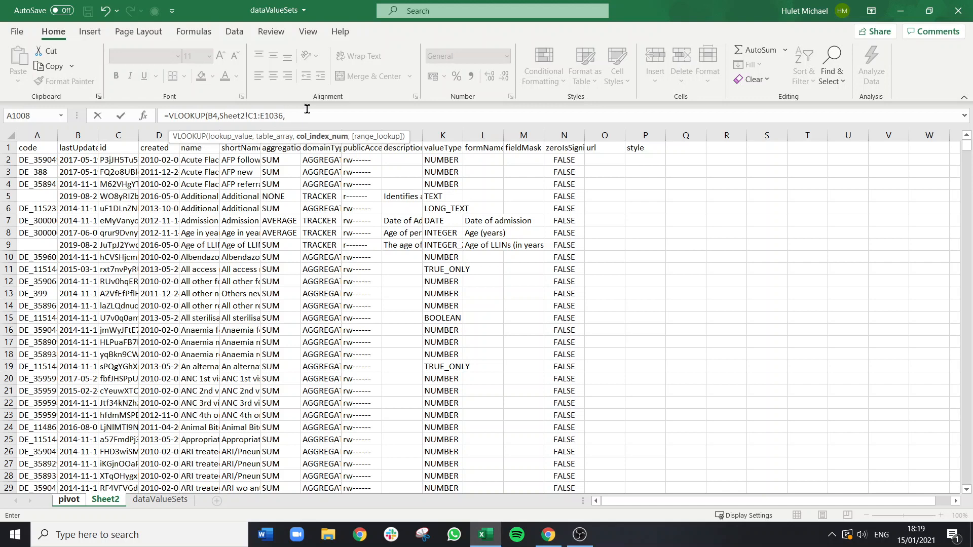
type("3,")
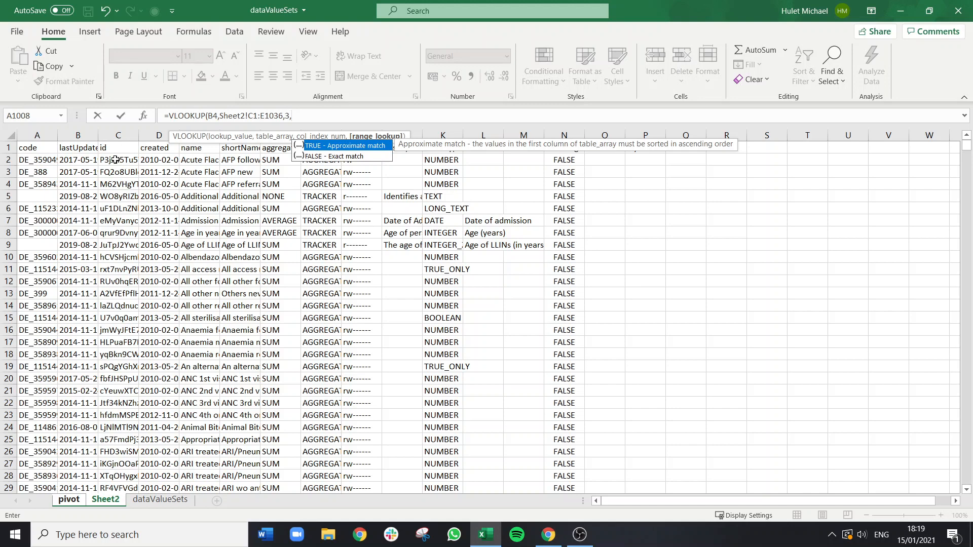
left_click(344, 158)
double_click(344, 158)
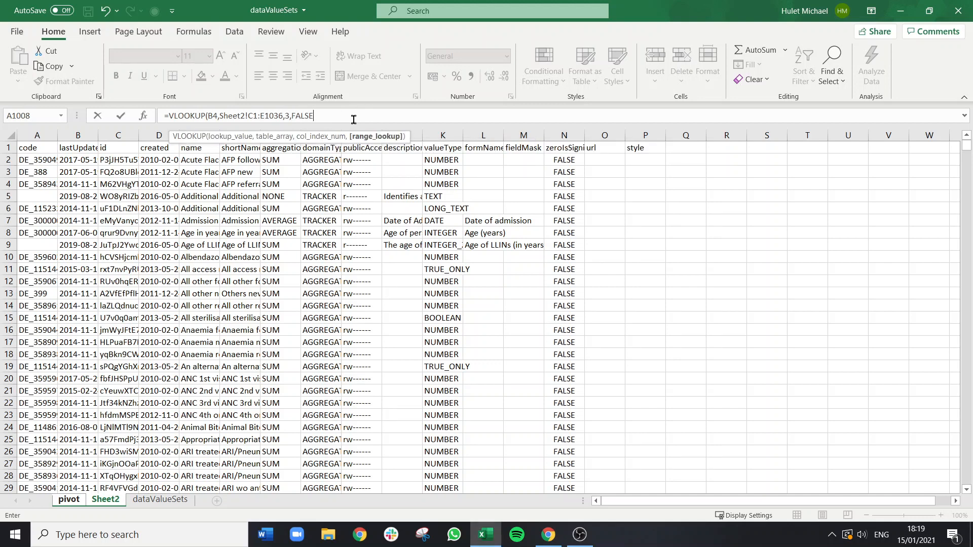
key("Return")
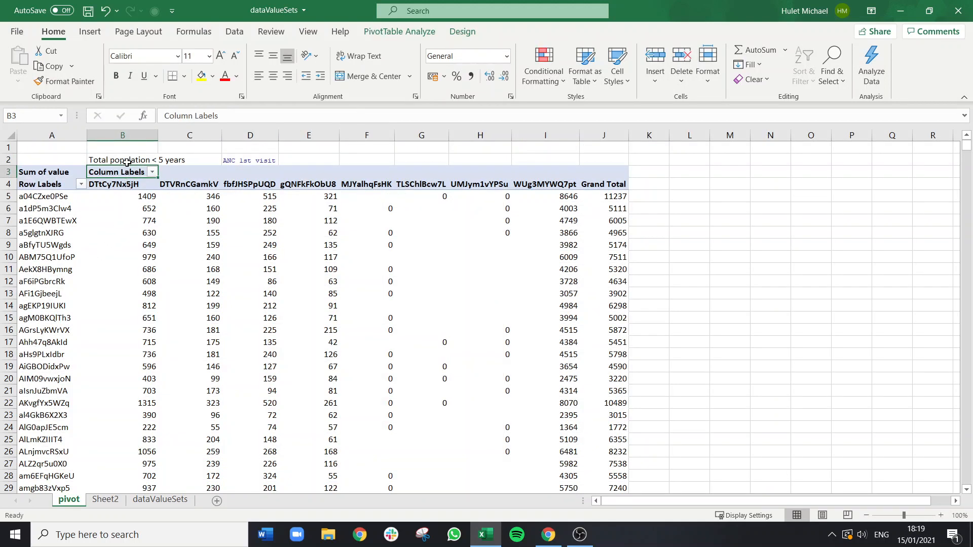
Widen columns B through J equally so that the looked-up name fits in its column
left_click_drag(122, 135, 614, 134)
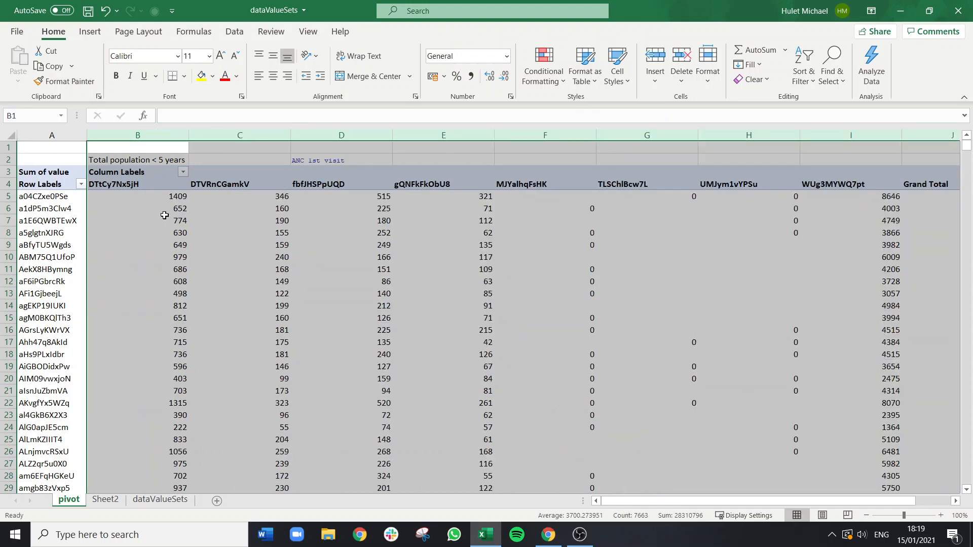
left_click(133, 187)
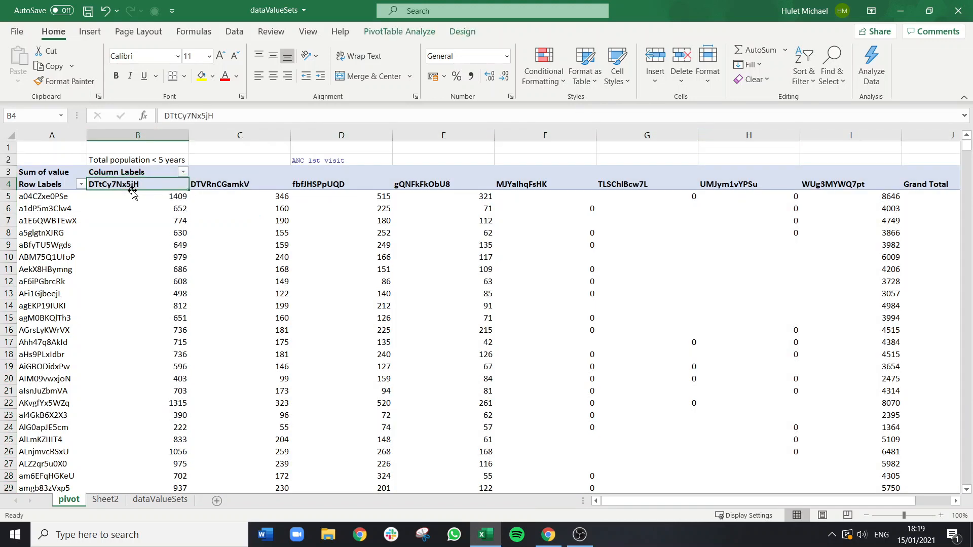
Make the table array of the VLOOKUP in B2 absolute, as Sheet2!$C$1:$E$1036, and enter the formula
left_click(136, 161)
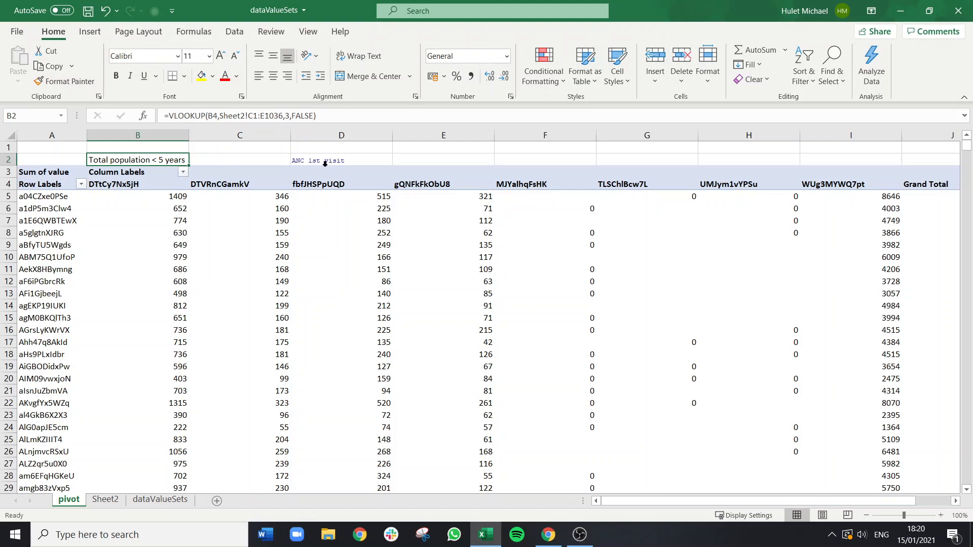
left_click(249, 116)
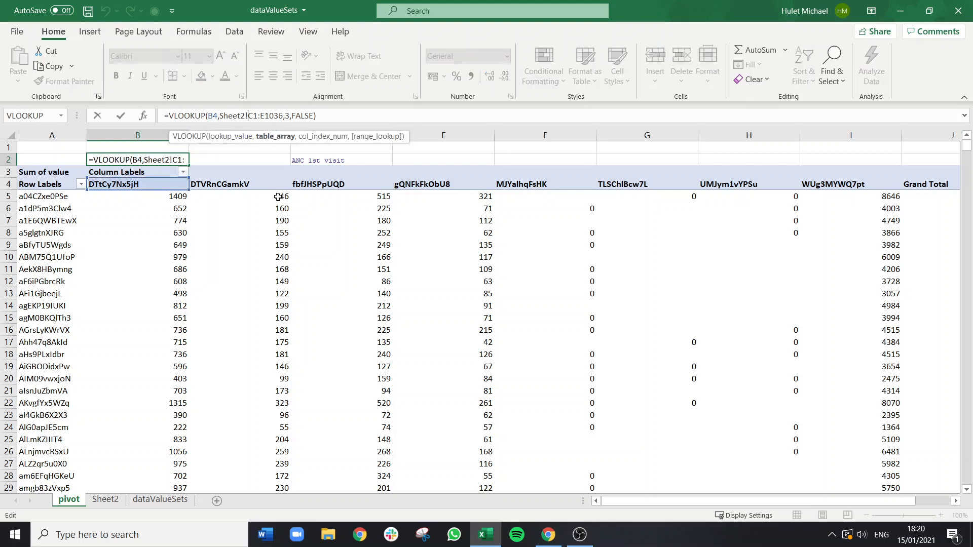
type("$")
key("Right")
type("$C")
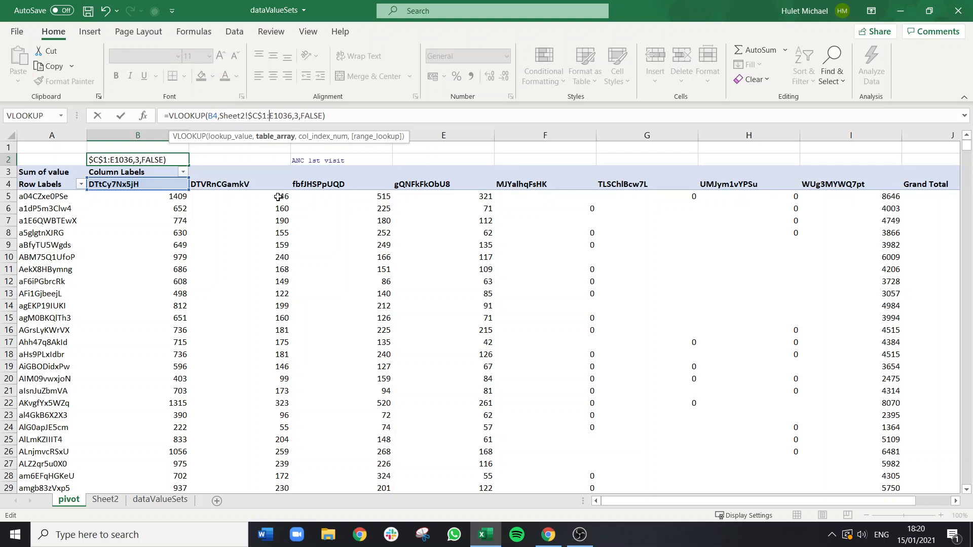
type("$")
key("Right")
type("$")
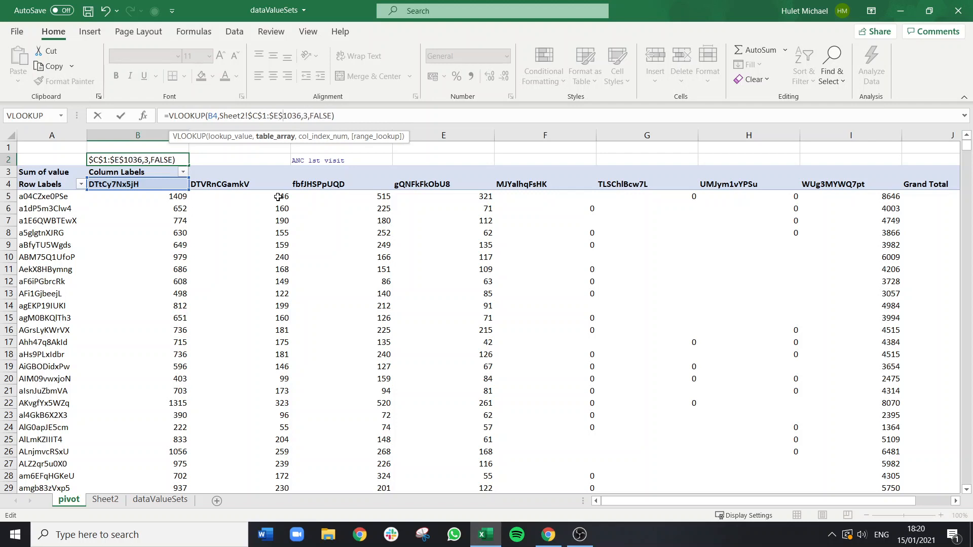
key("Return")
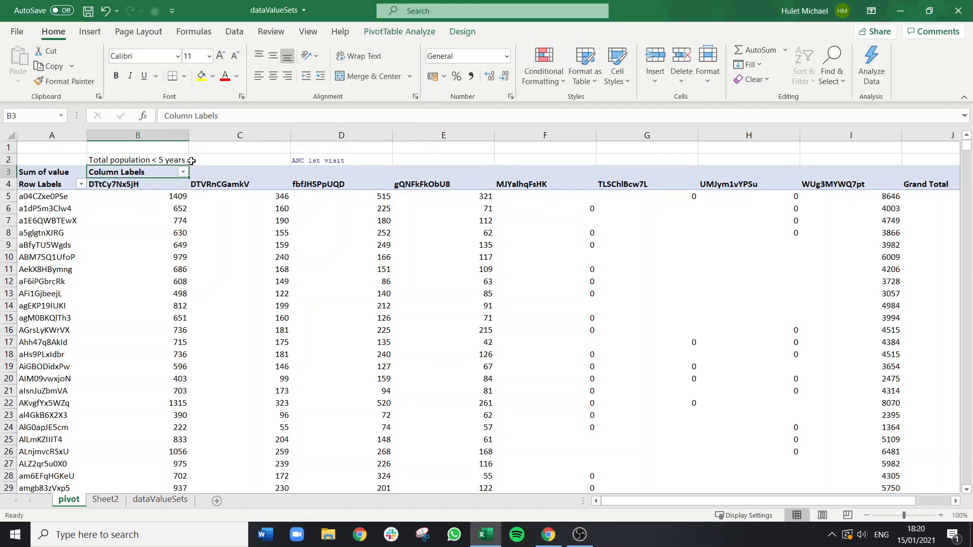
Fill the VLOOKUP formula from B2 across row 2 to I2, above every data element ID
left_click(174, 159)
left_click_drag(188, 165, 770, 162)
left_click_drag(761, 503, 603, 499)
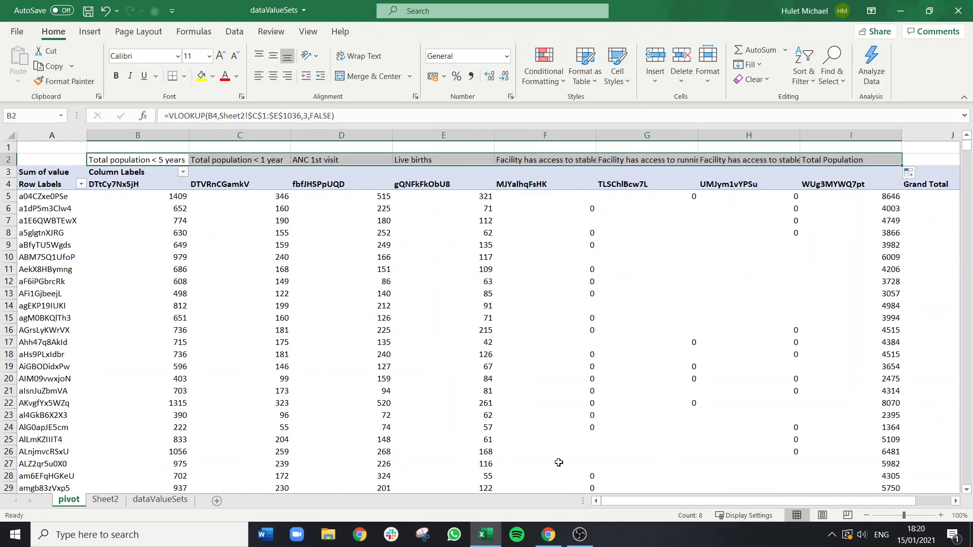
left_click(114, 190)
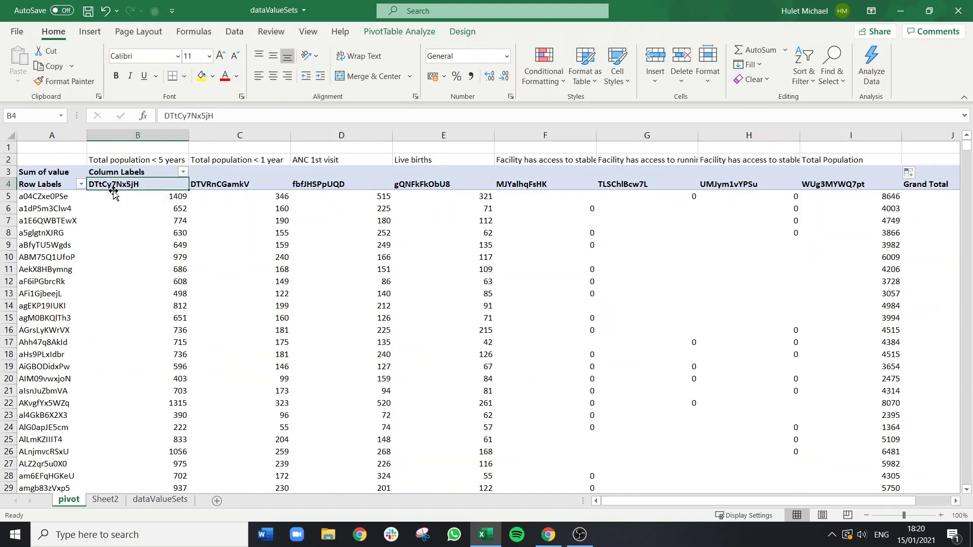
left_click(128, 160)
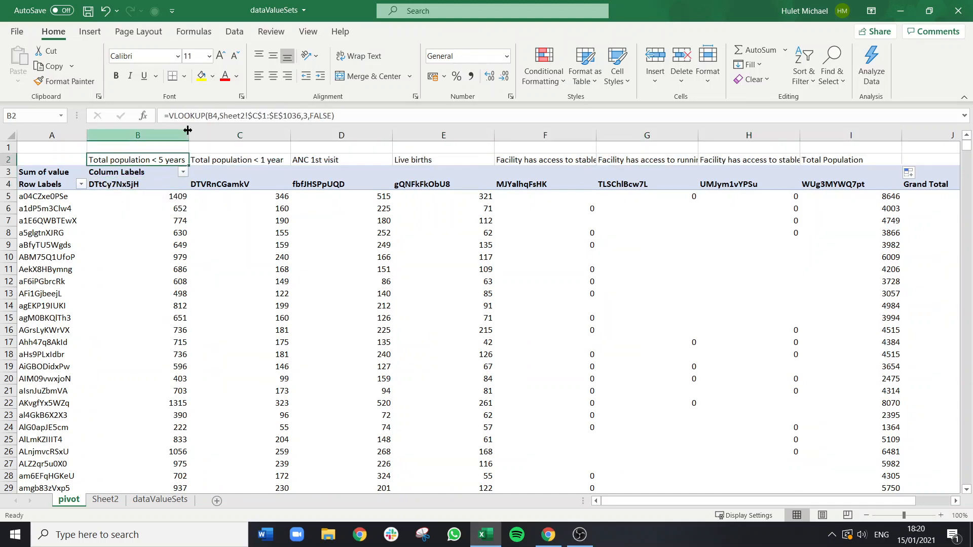
left_click(227, 186)
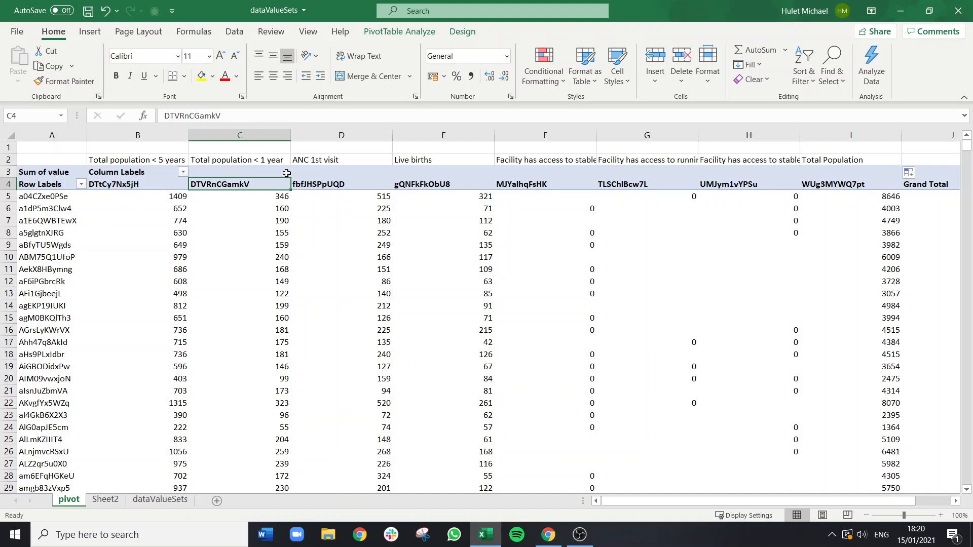
Copy the data element ID text in E4, under the Live births name
left_click(413, 180)
left_click(412, 186)
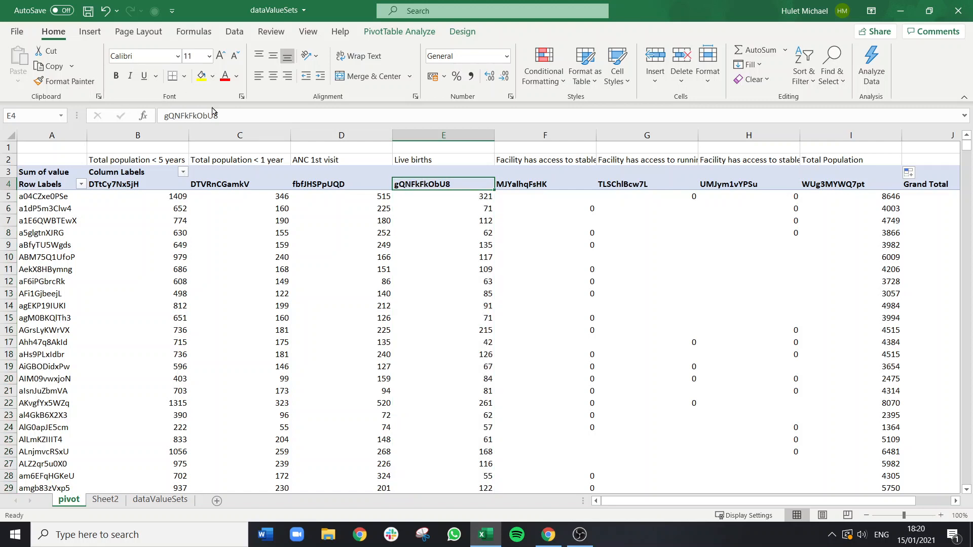
left_click_drag(228, 115, 161, 120)
key("ctrl+c")
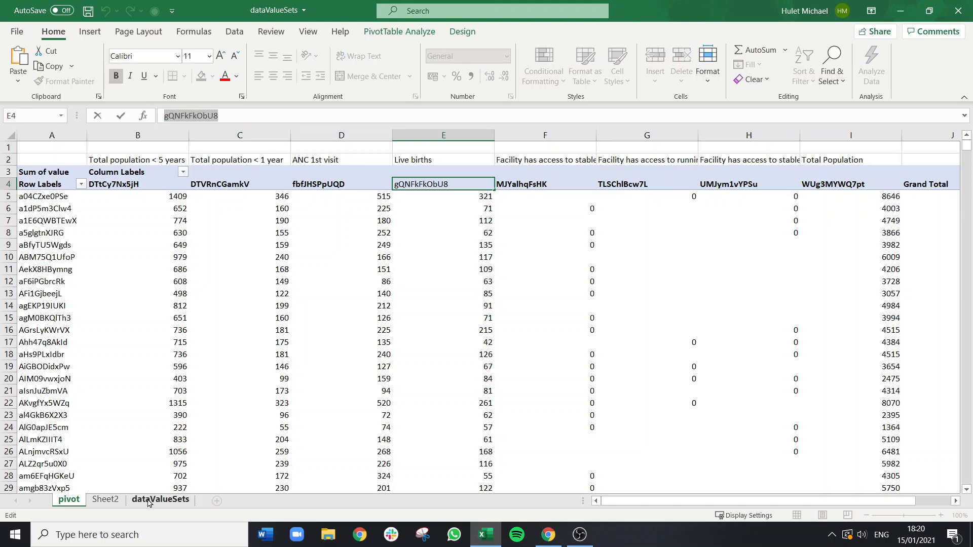
Rename Sheet2 as metadata
left_click(108, 501)
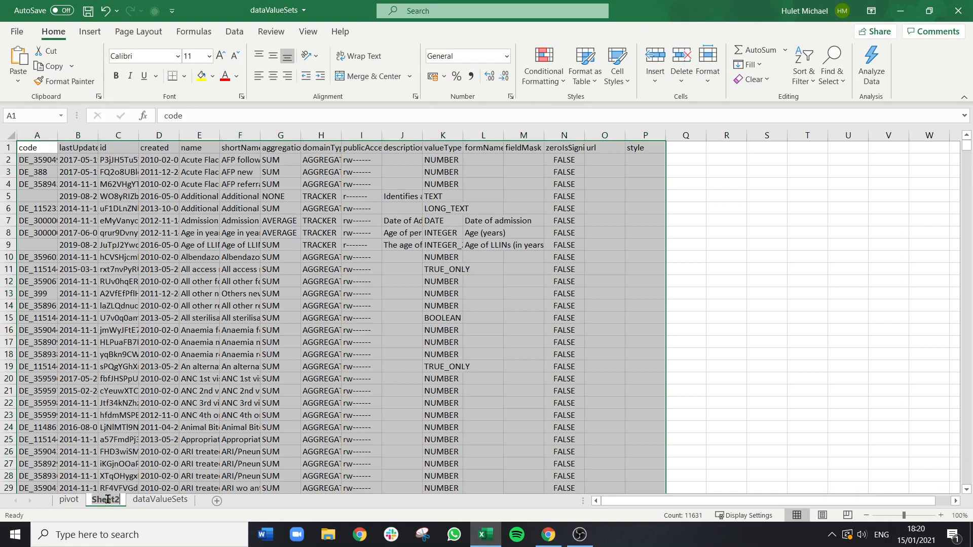
double_click(108, 500)
type("metadata")
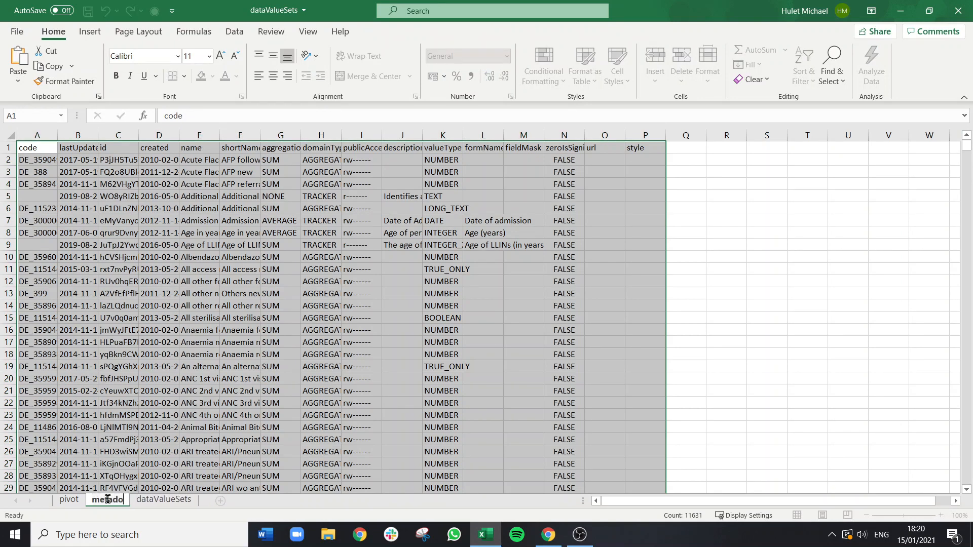
key("Return")
left_click(218, 304)
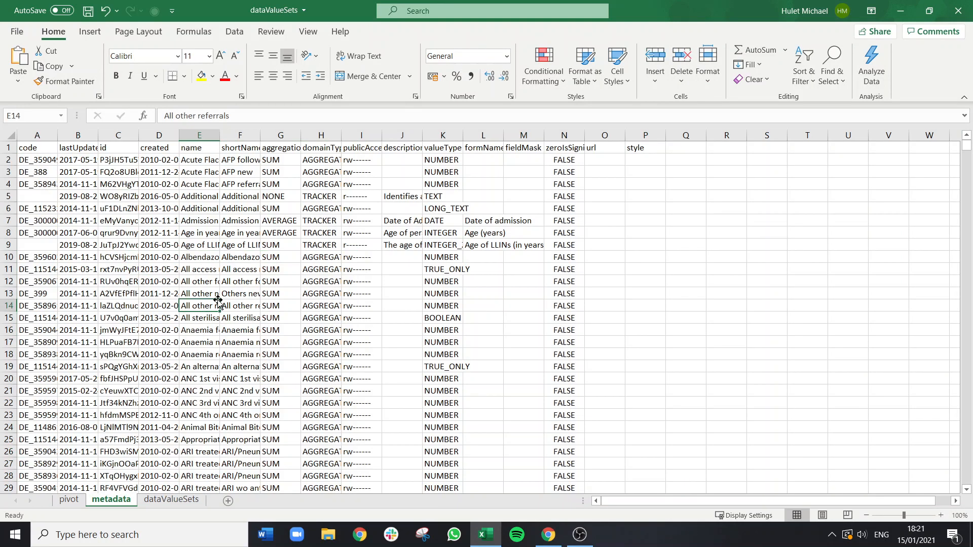
Search the metadata sheet for the copied ID gQNFkFkObU8
key("ctrl+f")
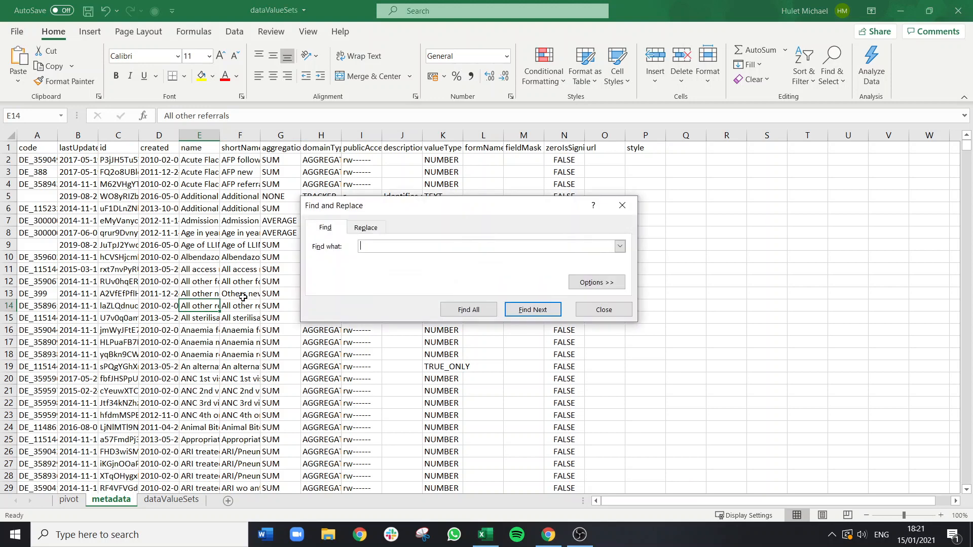
key("ctrl+v")
left_click(524, 309)
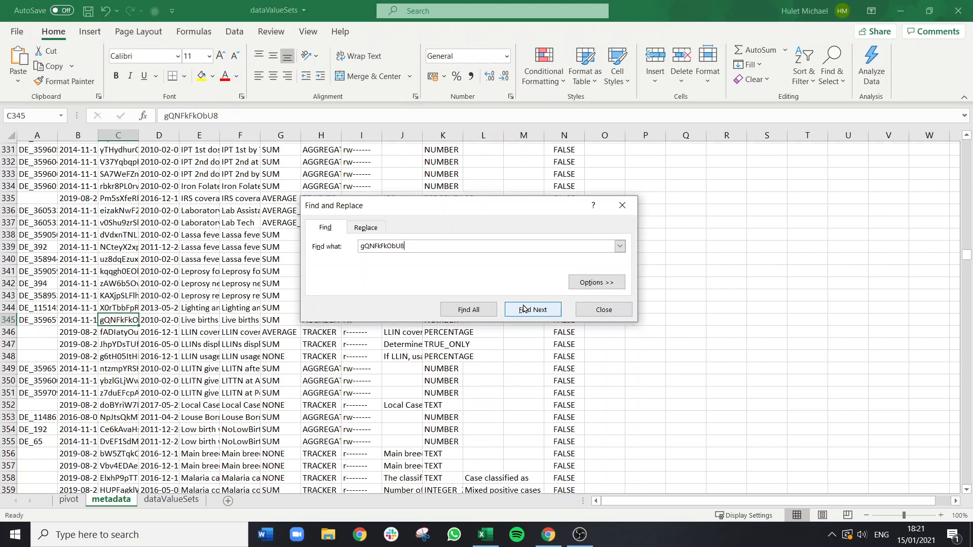
Highlight the found Live births row in yellow, close the search, and widen the id and name columns
left_click(6, 318)
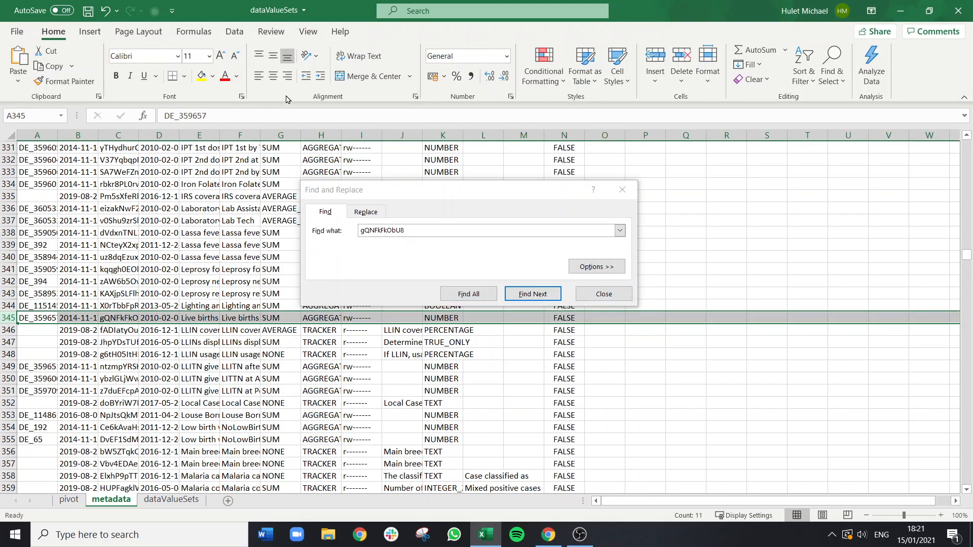
left_click(202, 76)
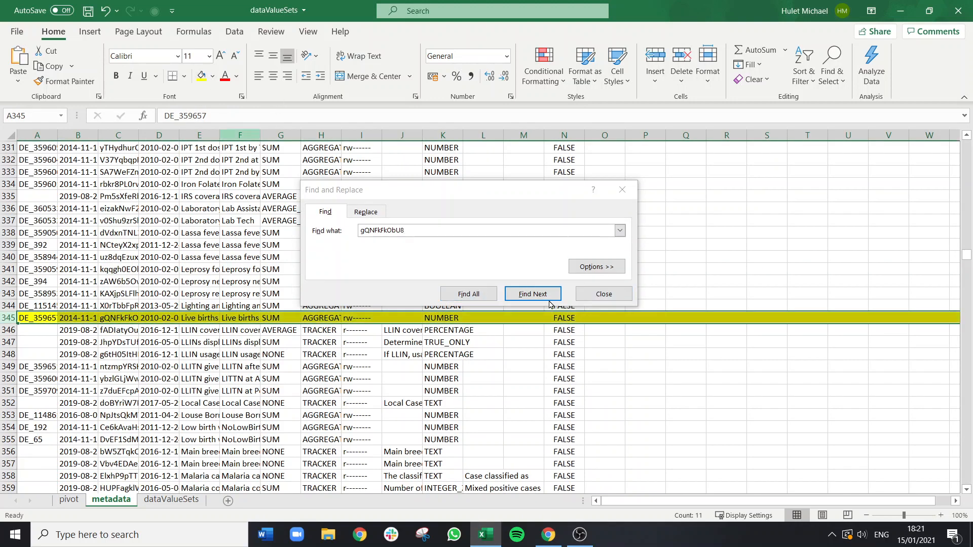
left_click(595, 293)
left_click_drag(139, 132, 180, 136)
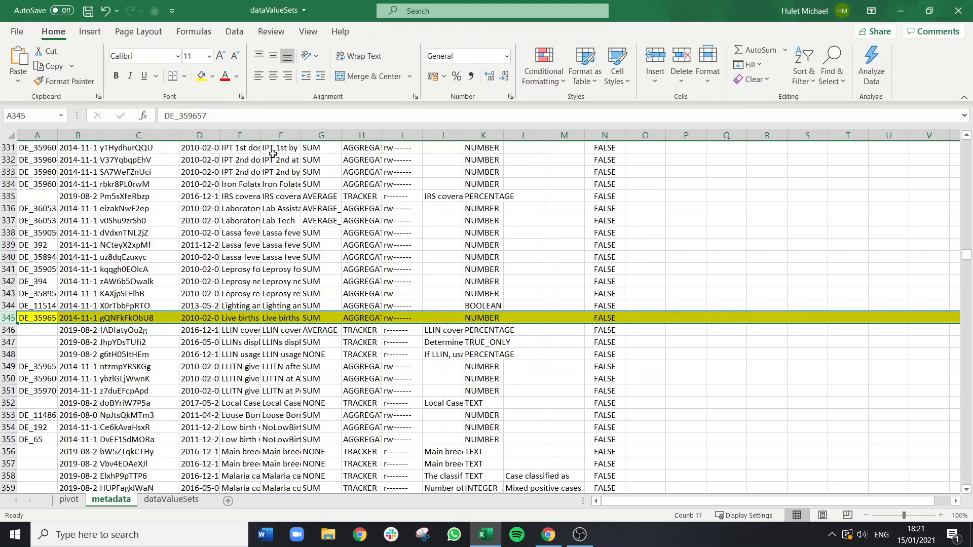
left_click_drag(261, 136, 304, 135)
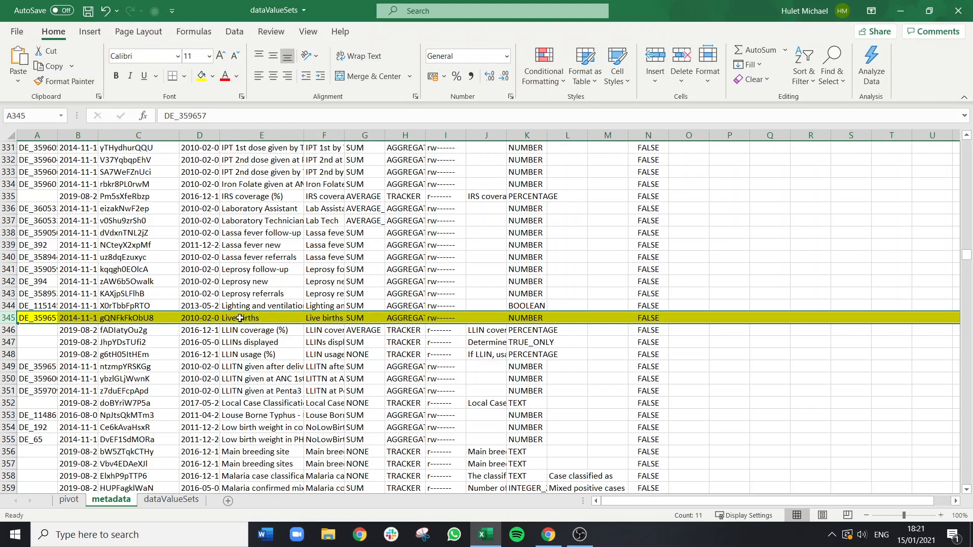
Review the dataValueSets and metadata sheets, and check the VLOOKUP formula in B2 of the pivot sheet
left_click(171, 499)
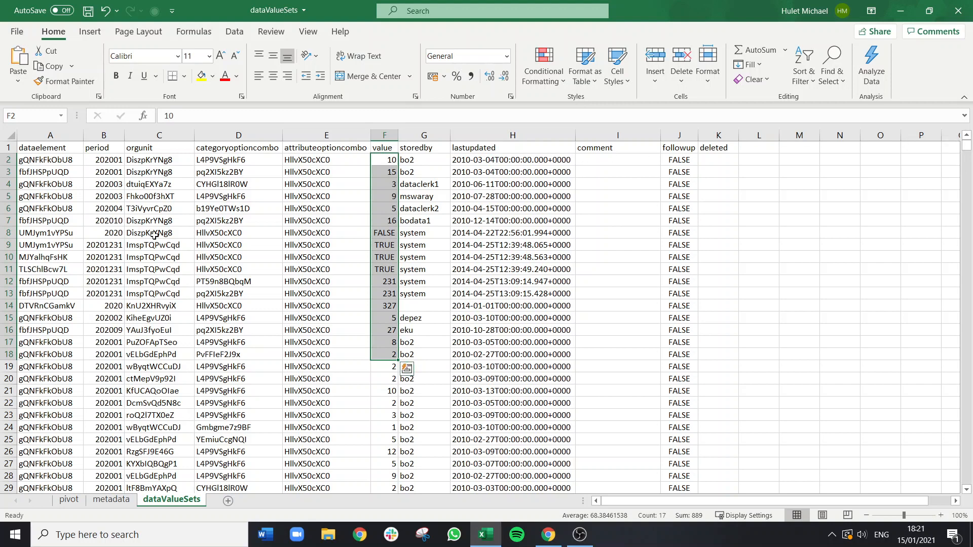
left_click(109, 501)
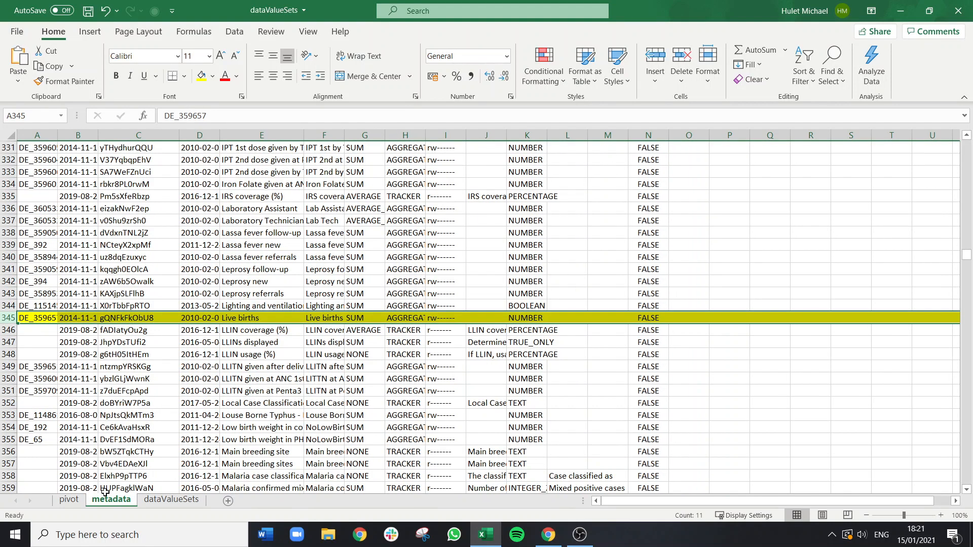
left_click(71, 500)
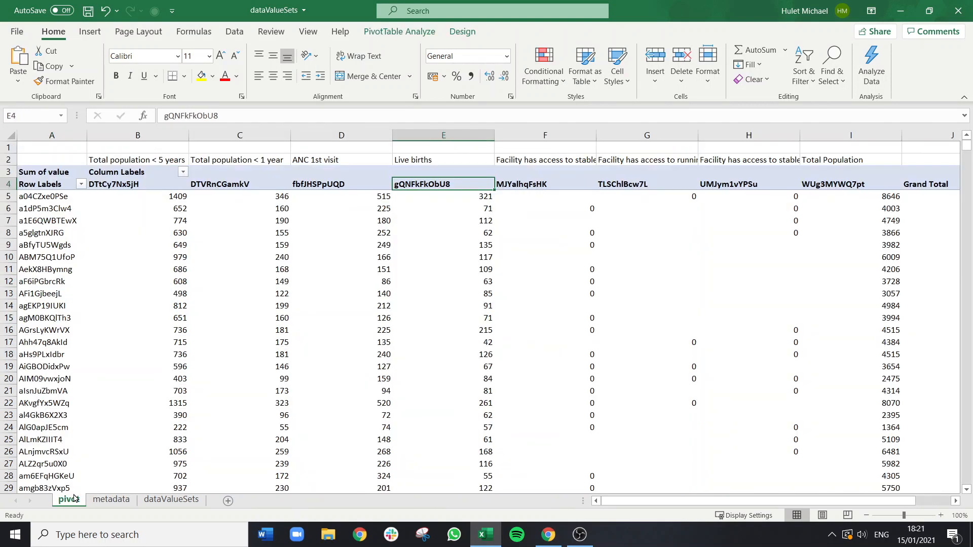
left_click(152, 160)
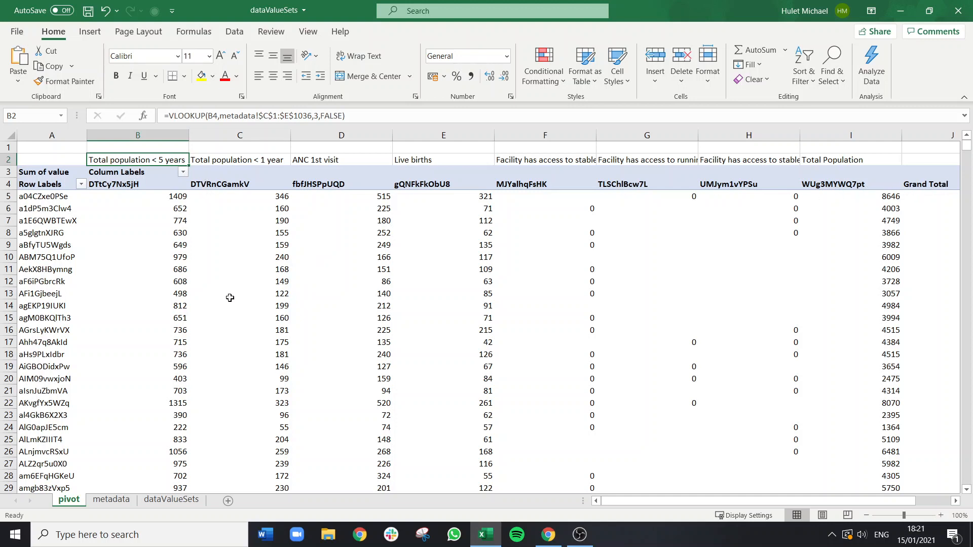
Copy the entire contents of the pivot sheet, including the looked-up names in row 2
left_click(166, 280)
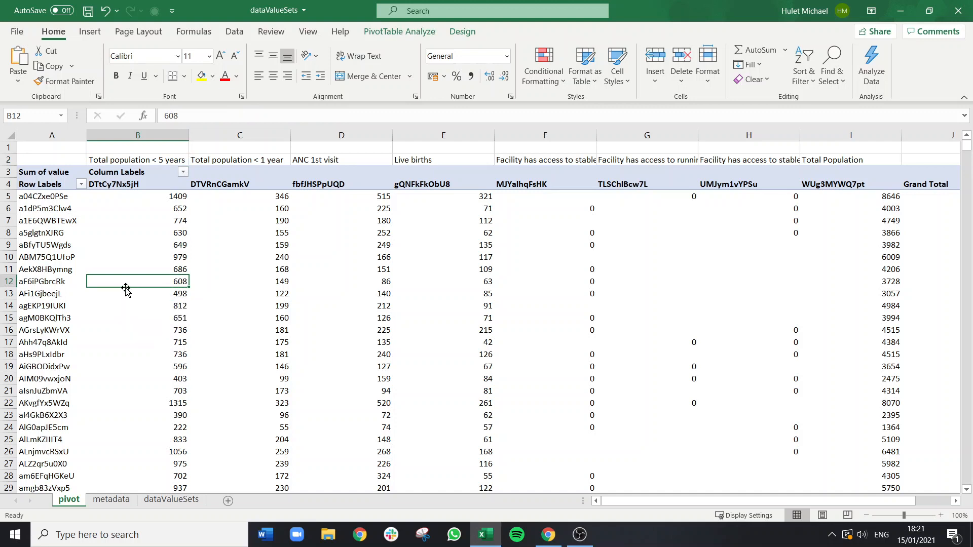
key("ctrl+a")
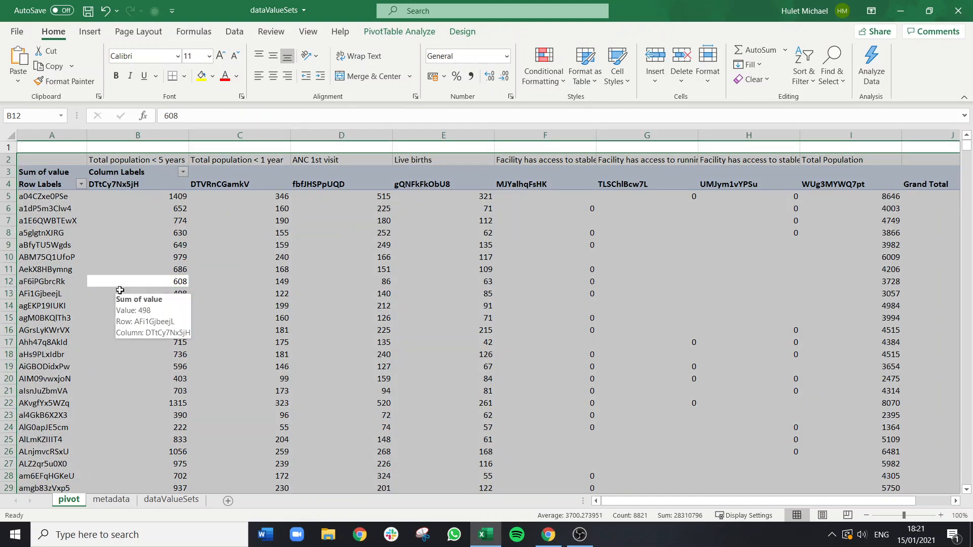
key("ctrl+c")
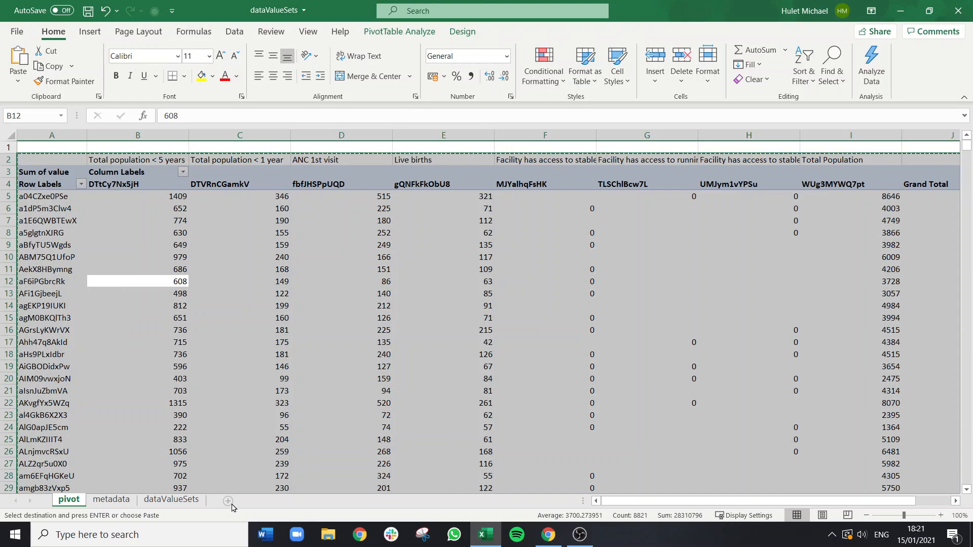
Add a new worksheet after the pivot sheet and name it FINAL
left_click(227, 502)
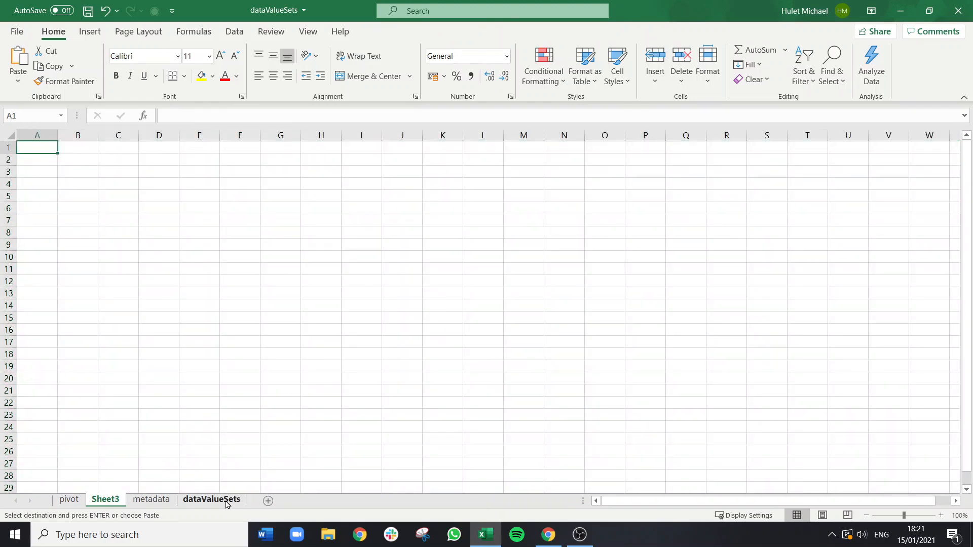
double_click(104, 501)
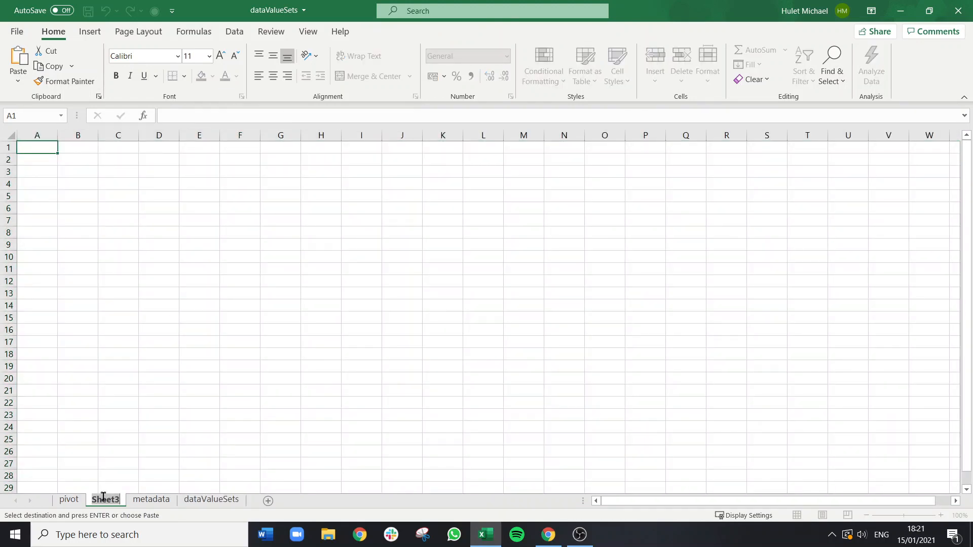
type("FINAL")
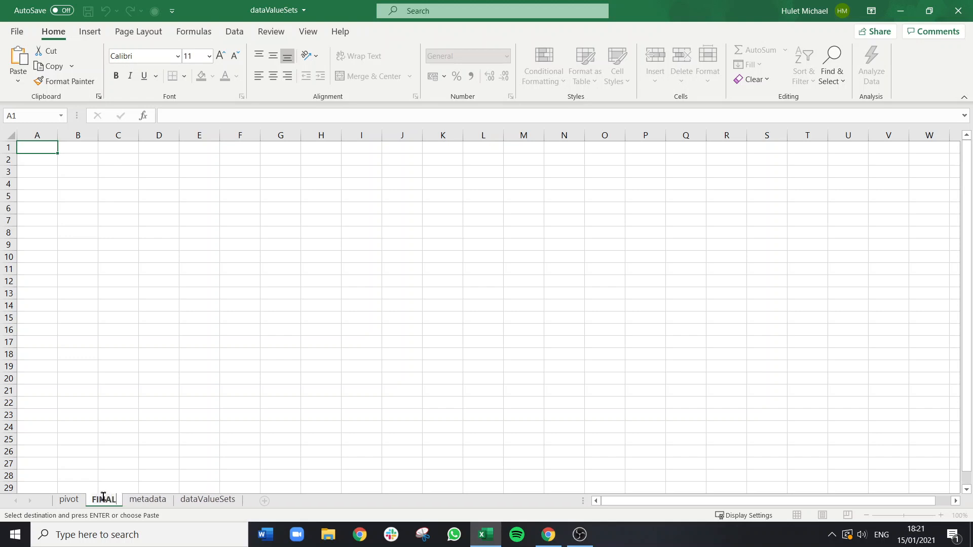
left_click(78, 200)
Paste the copied pivot data into the FINAL sheet from A1, as values only
left_click(44, 152)
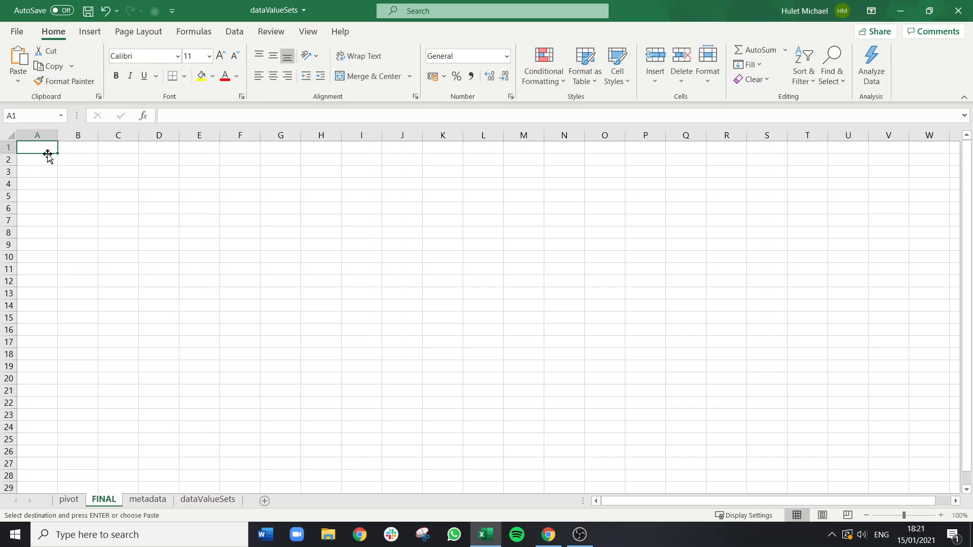
key("ctrl+v")
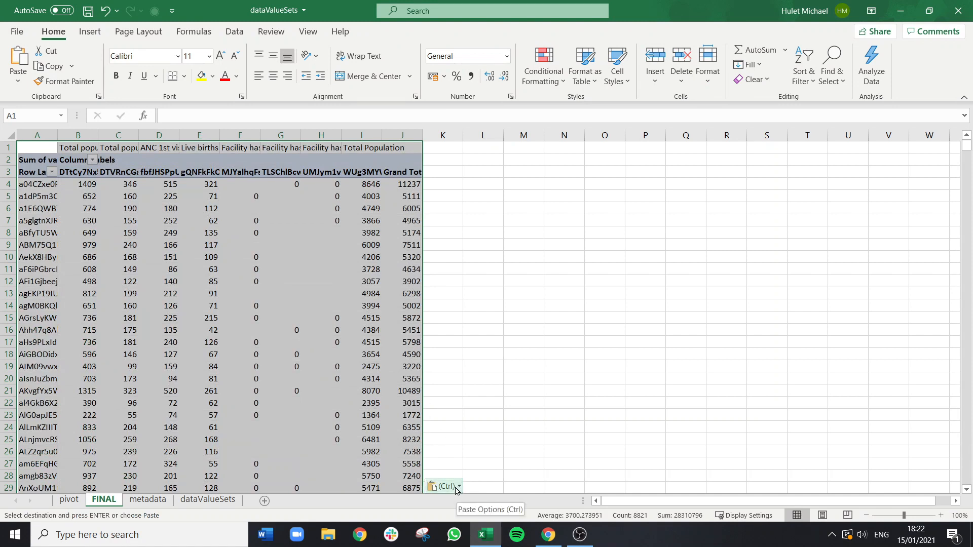
left_click(454, 488)
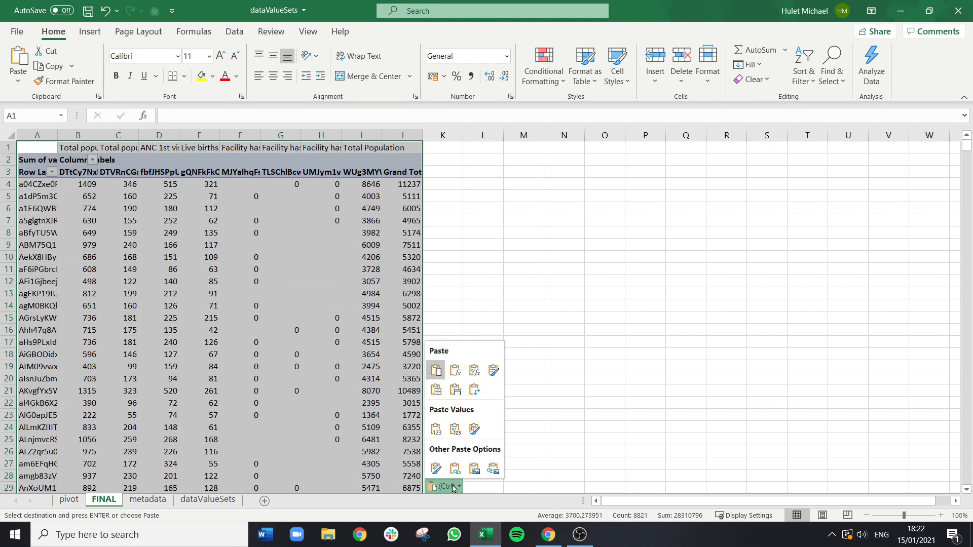
left_click(436, 430)
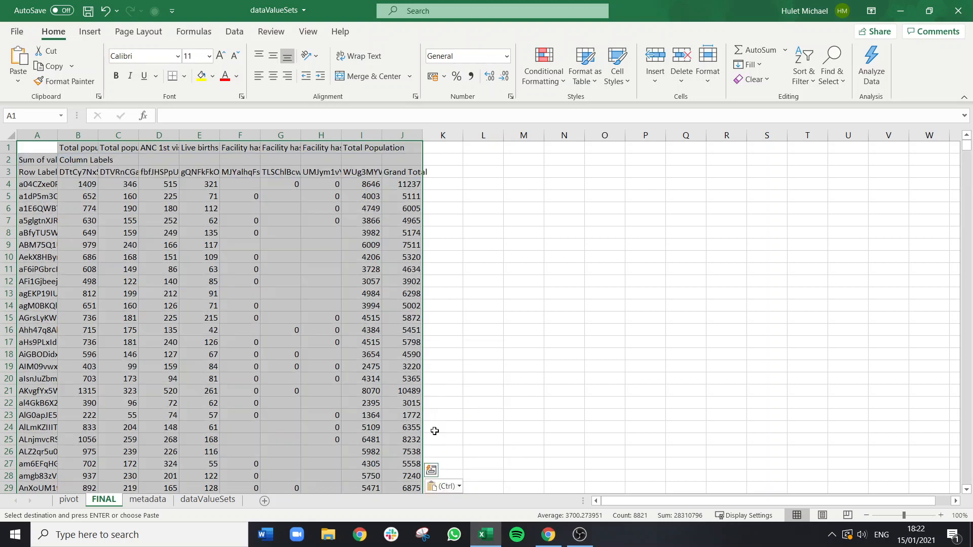
left_click(473, 230)
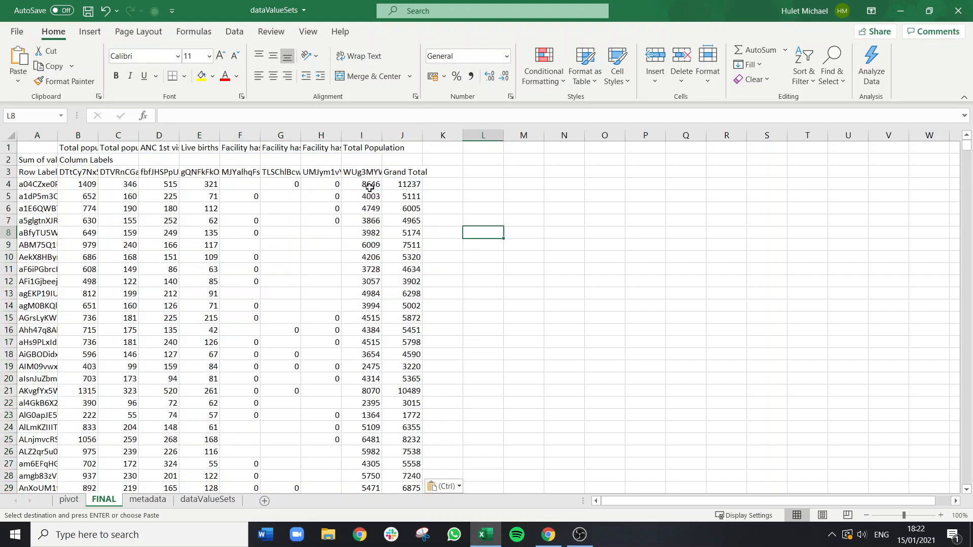
Delete rows 2 and 3 of the FINAL sheet, which hold the pivot labels and the data element IDs
left_click_drag(7, 159, 7, 172)
right_click(7, 172)
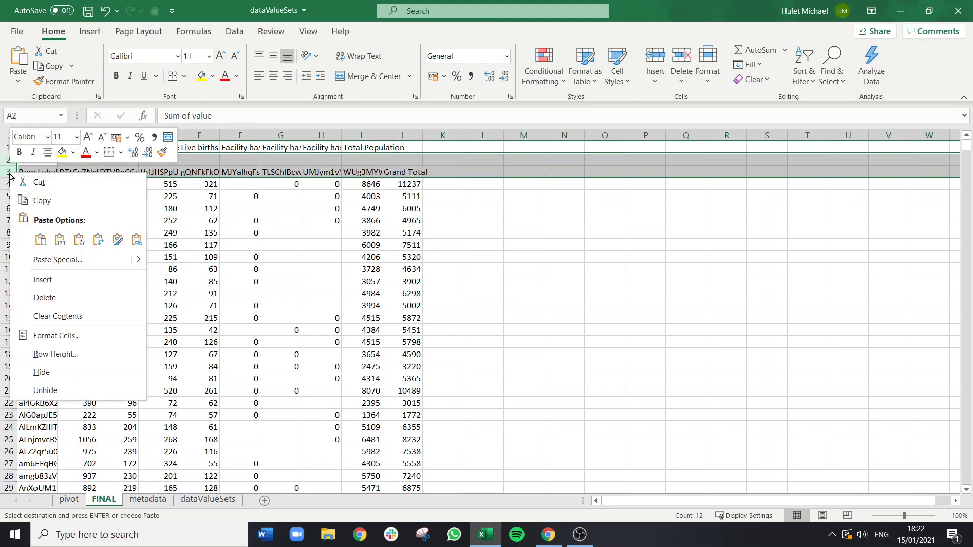
left_click(70, 299)
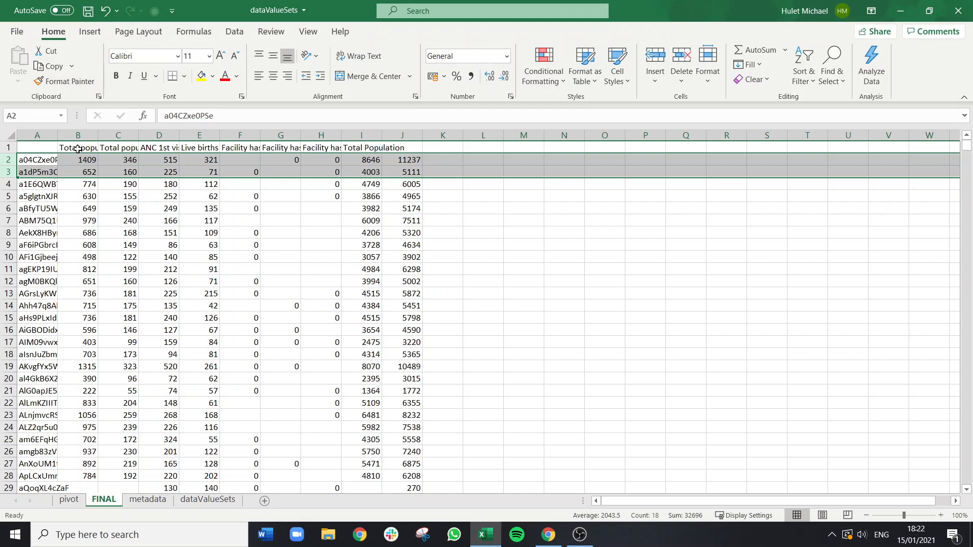
left_click(77, 149)
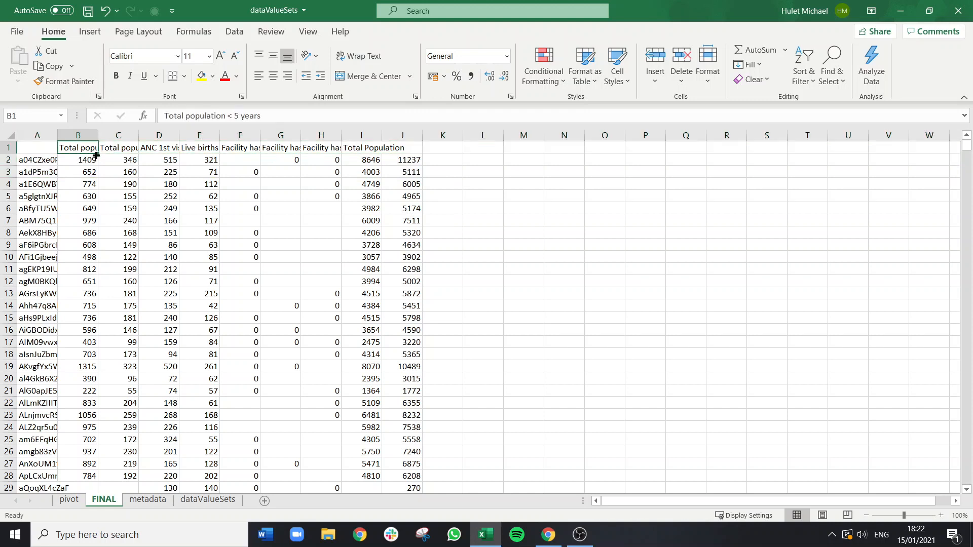
Enter the header "ID OrgUnit" in cell A1 above the organisation unit IDs
left_click(39, 160)
left_click(38, 147)
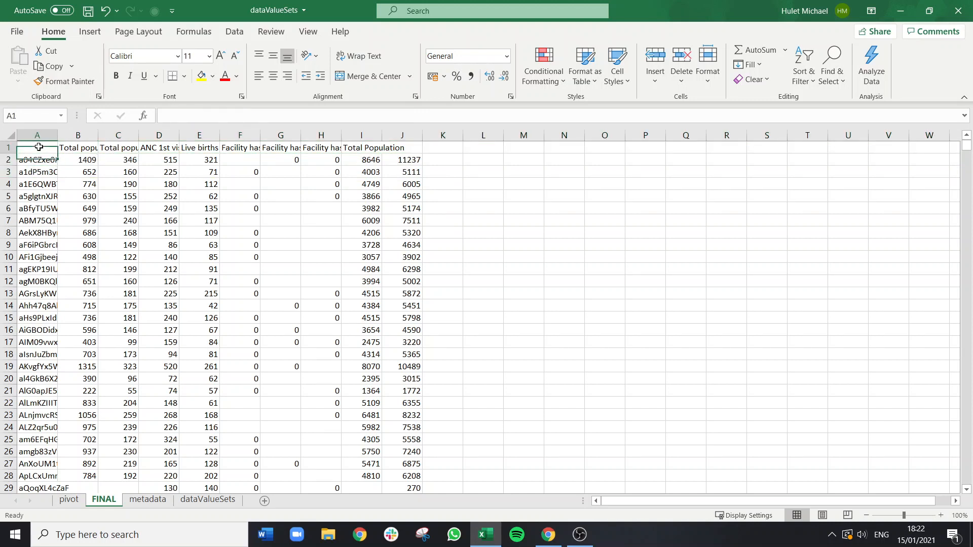
type("ID")
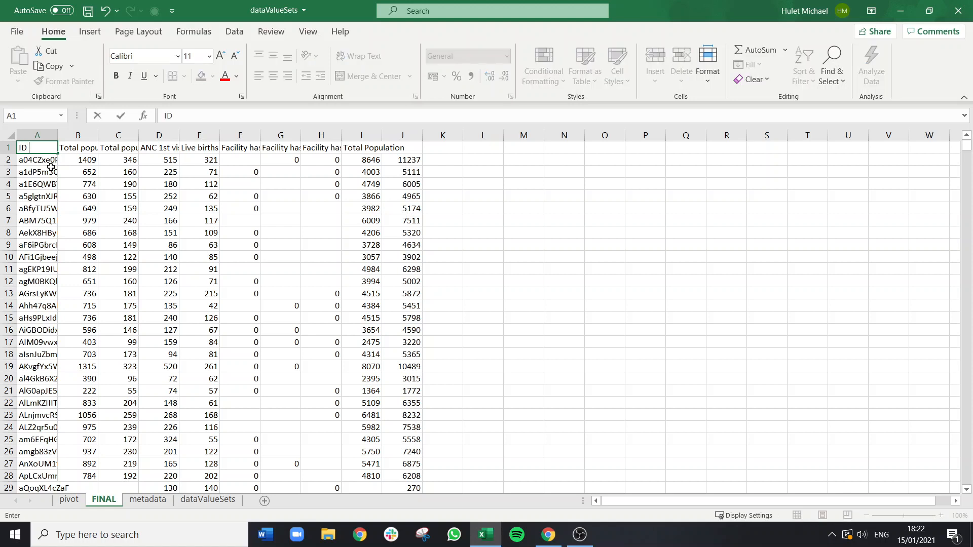
type(" OrgUnit")
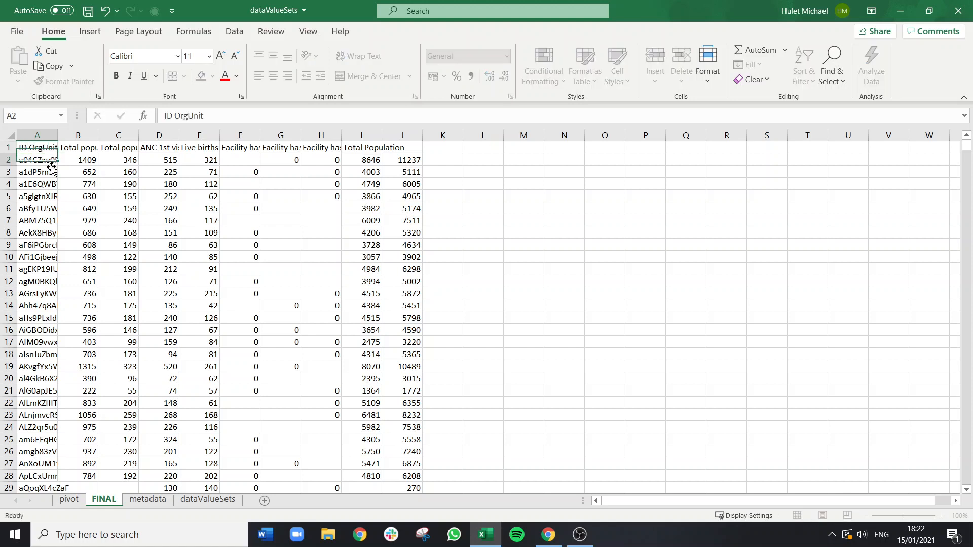
key("Return")
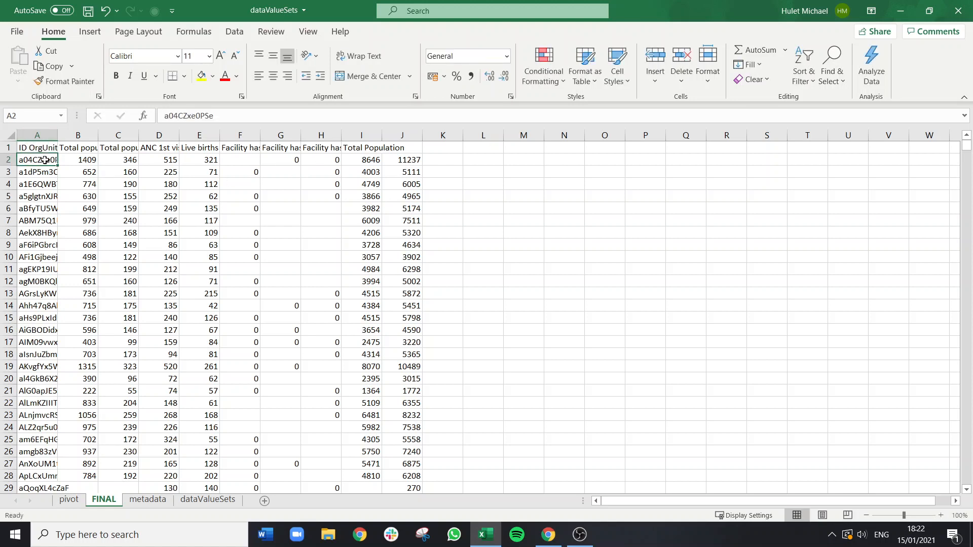
Auto-fit the widths of the FINAL sheet's data columns to their contents, so the headers are fully readable
left_click_drag(41, 135, 381, 135)
double_click(381, 134)
left_click(487, 184)
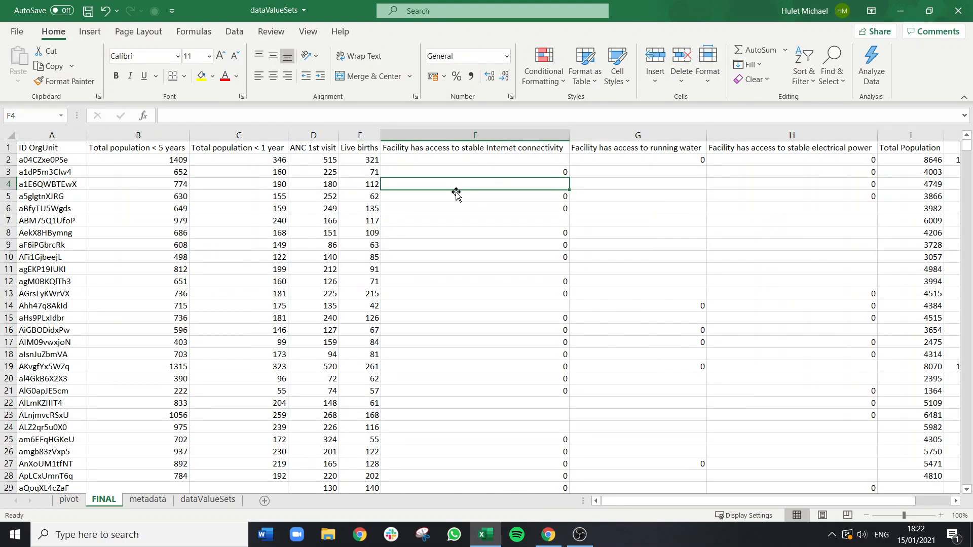
Delete column J of the FINAL sheet, the unlabelled grand totals after Total Population
key("Up")
key("Right")
key("Right")
key("Right")
key("Right")
key("Right")
key("Right")
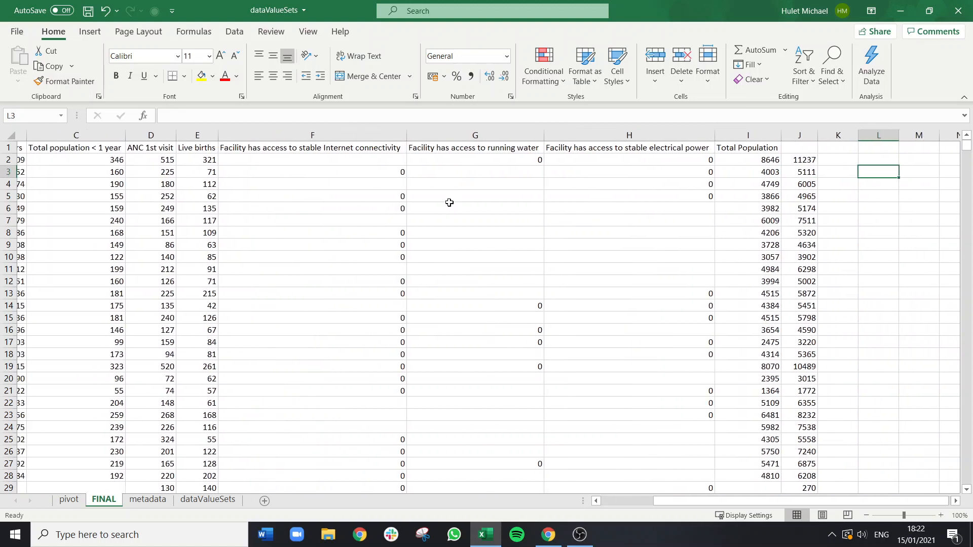
key("Left")
key("Left")
key("Up")
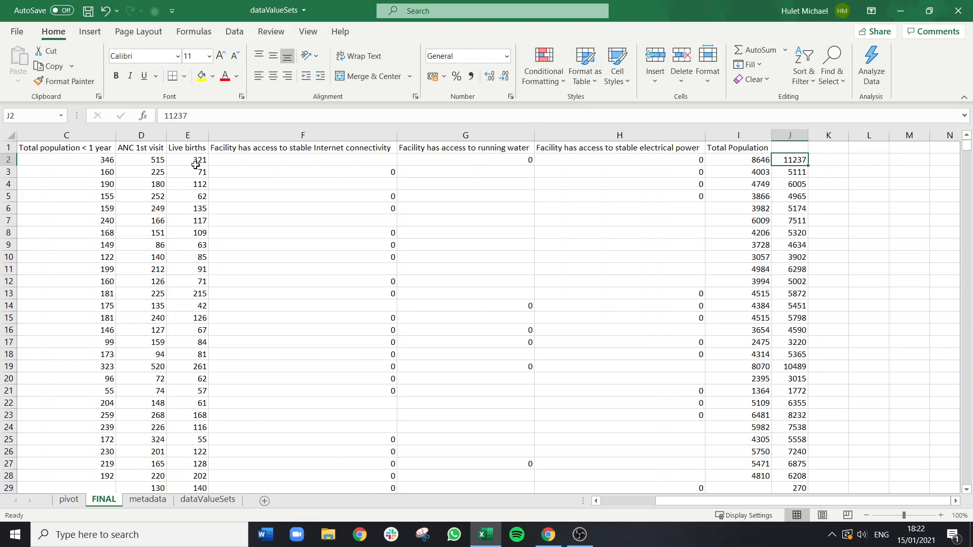
right_click(798, 133)
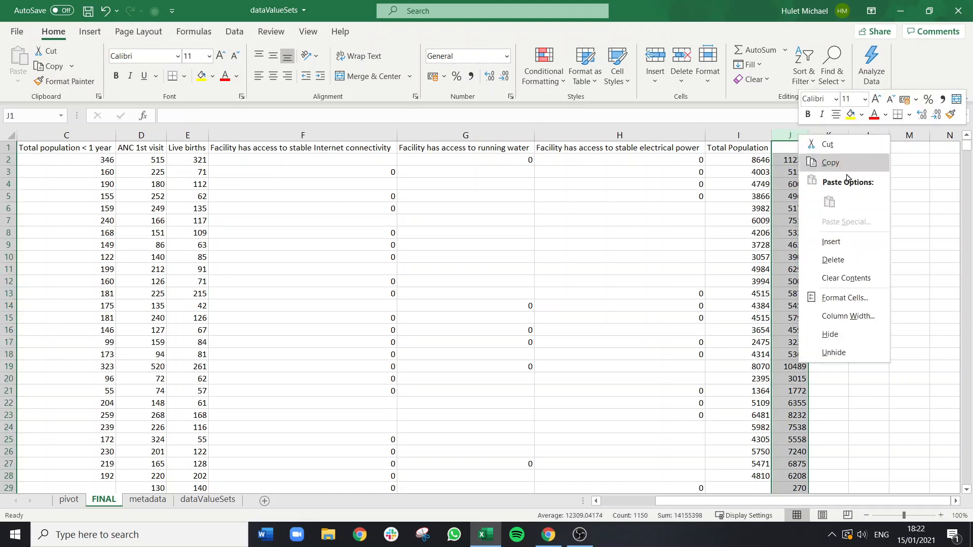
left_click(837, 258)
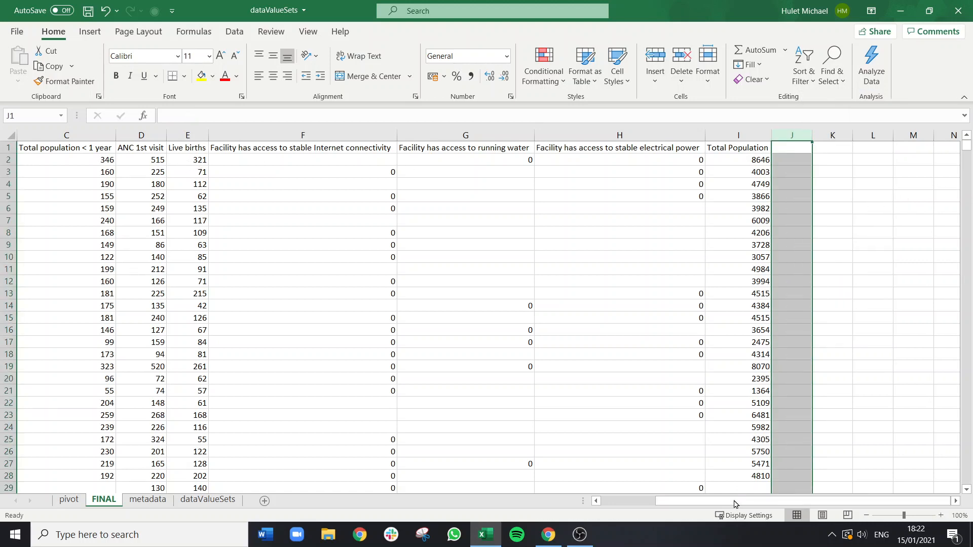
Delete the Grand Total row 1151 at the end of the FINAL sheet's data
left_click_drag(734, 502, 559, 505)
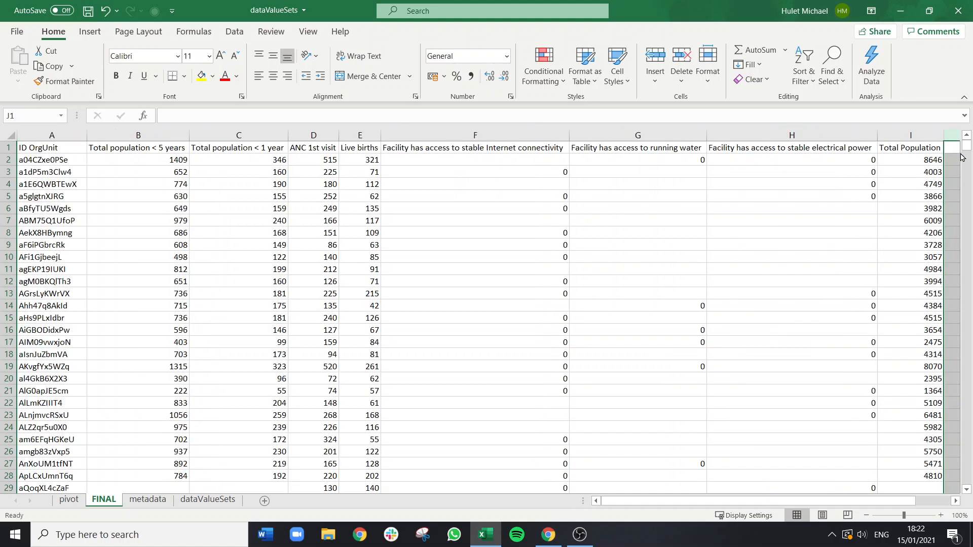
left_click_drag(967, 146, 967, 487)
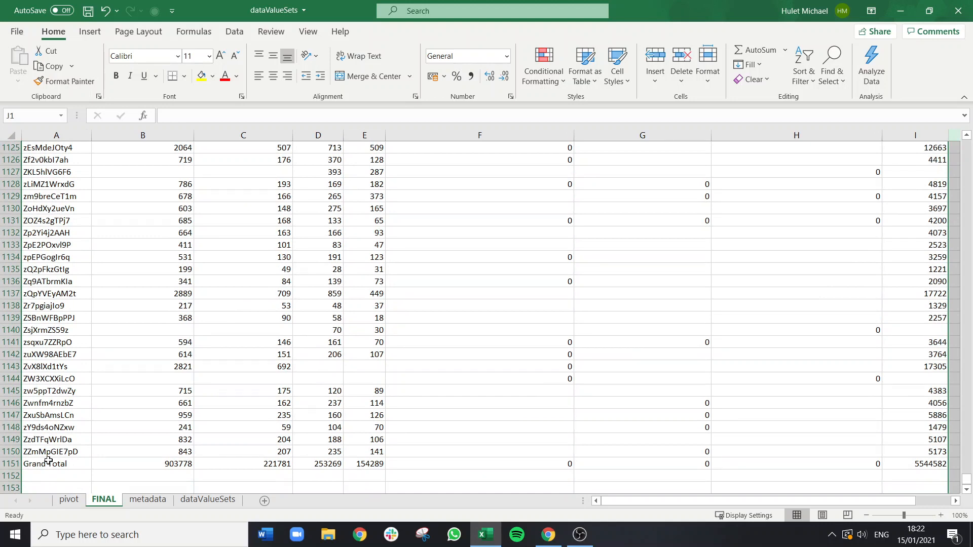
left_click(11, 463)
right_click(11, 463)
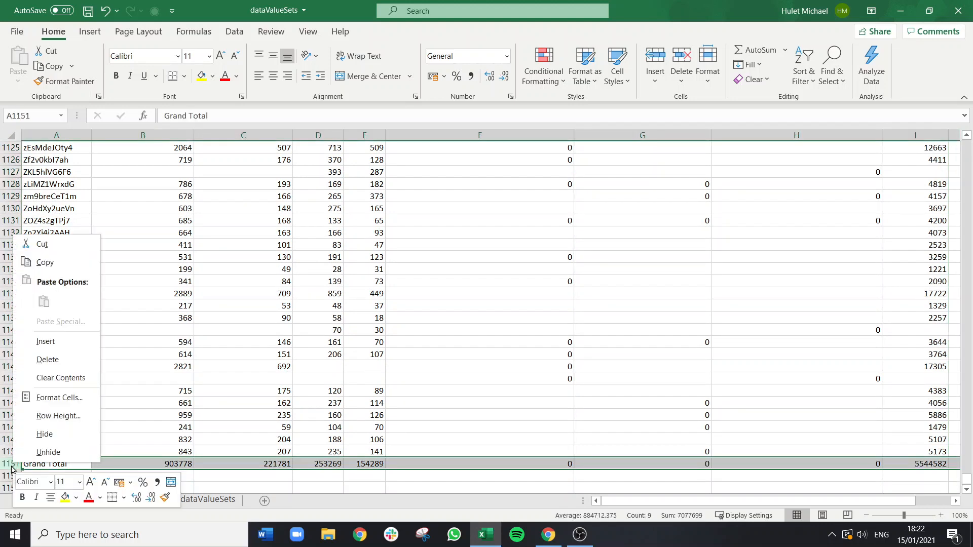
left_click(47, 361)
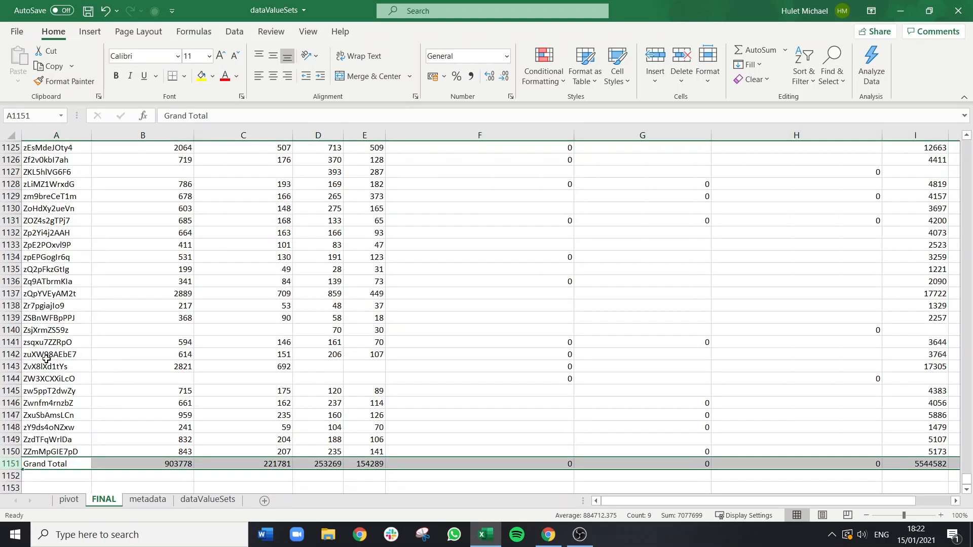
left_click(163, 366)
Return to the start of the FINAL sheet and select the data element name headers B1:H1 for review
left_click_drag(965, 481, 965, 148)
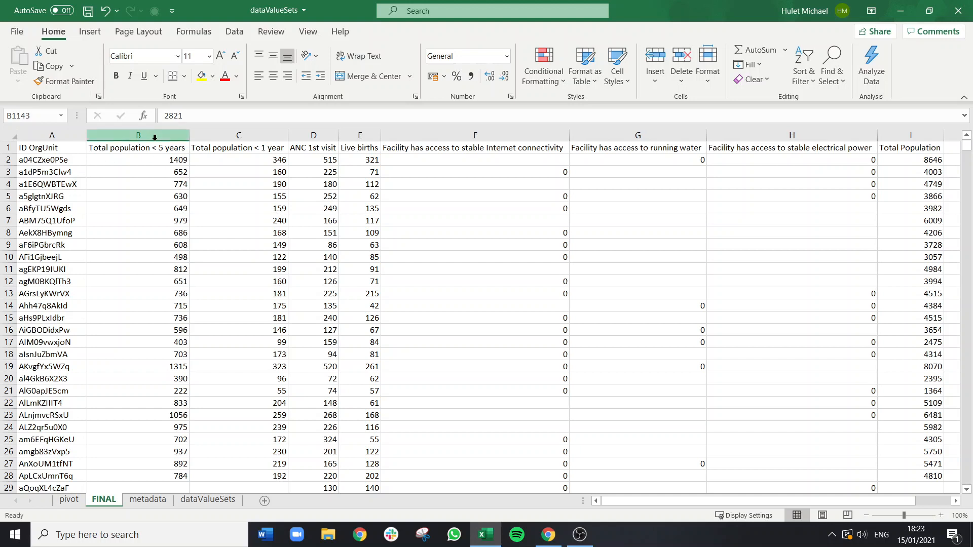
left_click(183, 148)
left_click_drag(184, 147, 874, 150)
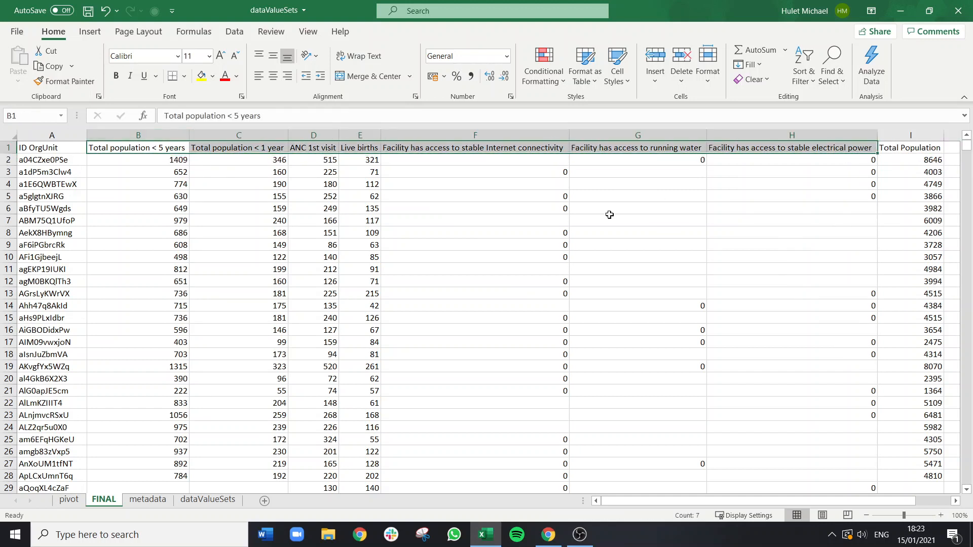